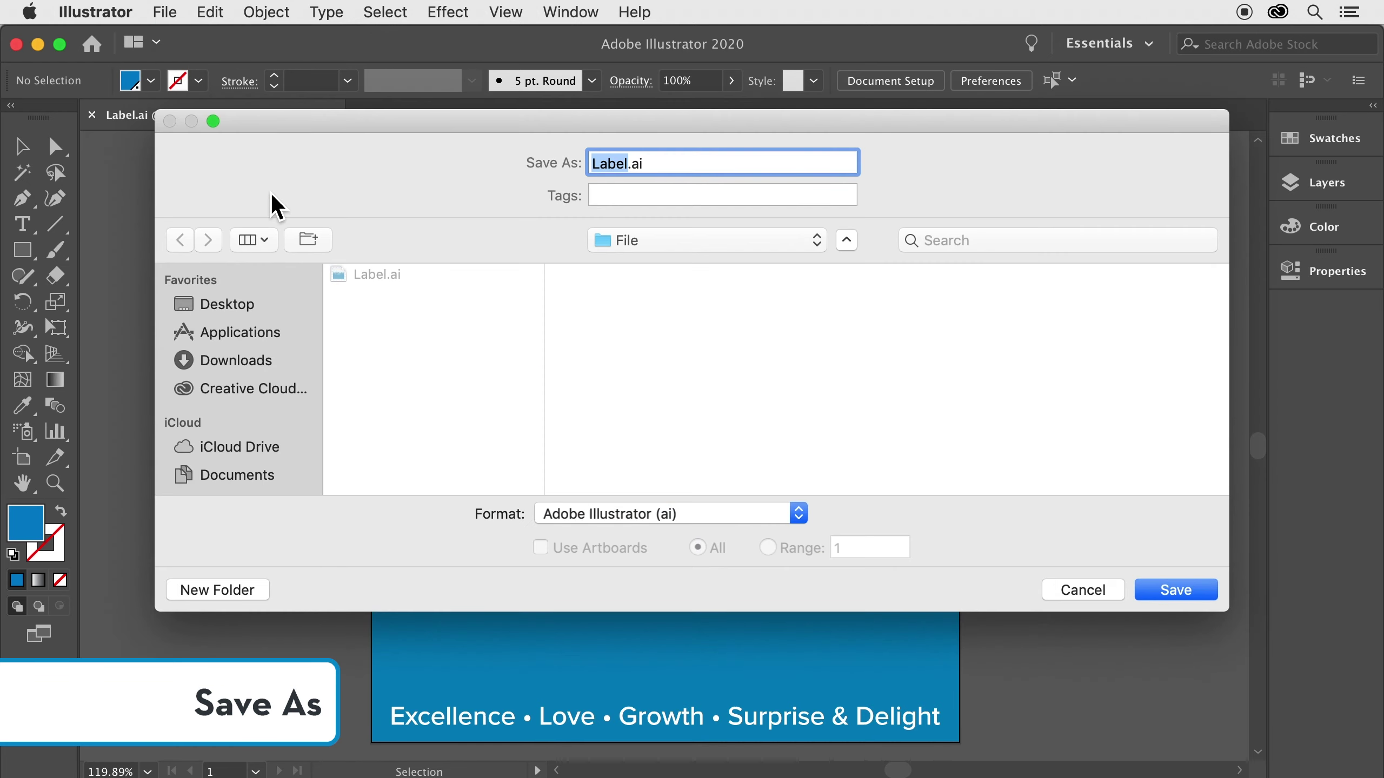
# Save the label under its existing name in Adobe PDF (pdf) format and proceed to the PDF export settings.
pyautogui.click(798, 513)
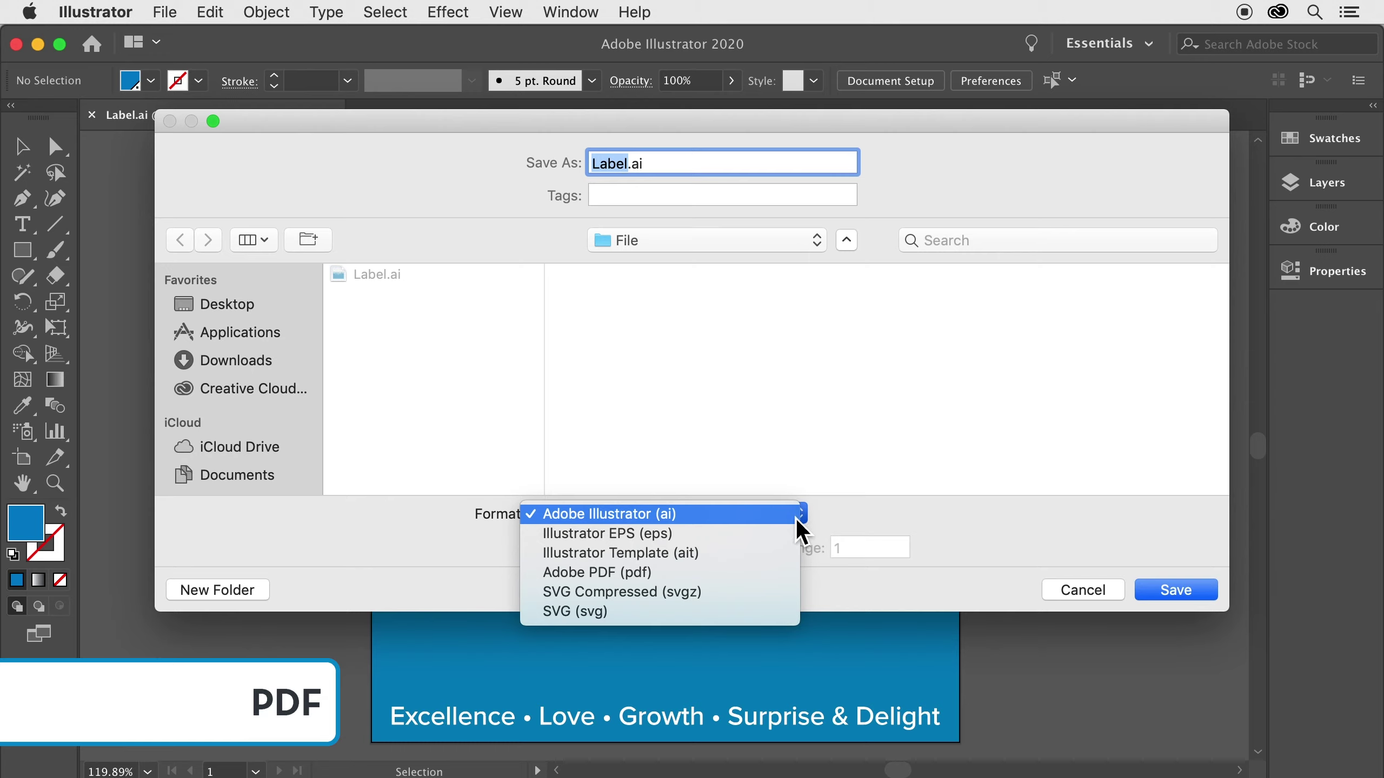
pyautogui.click(793, 572)
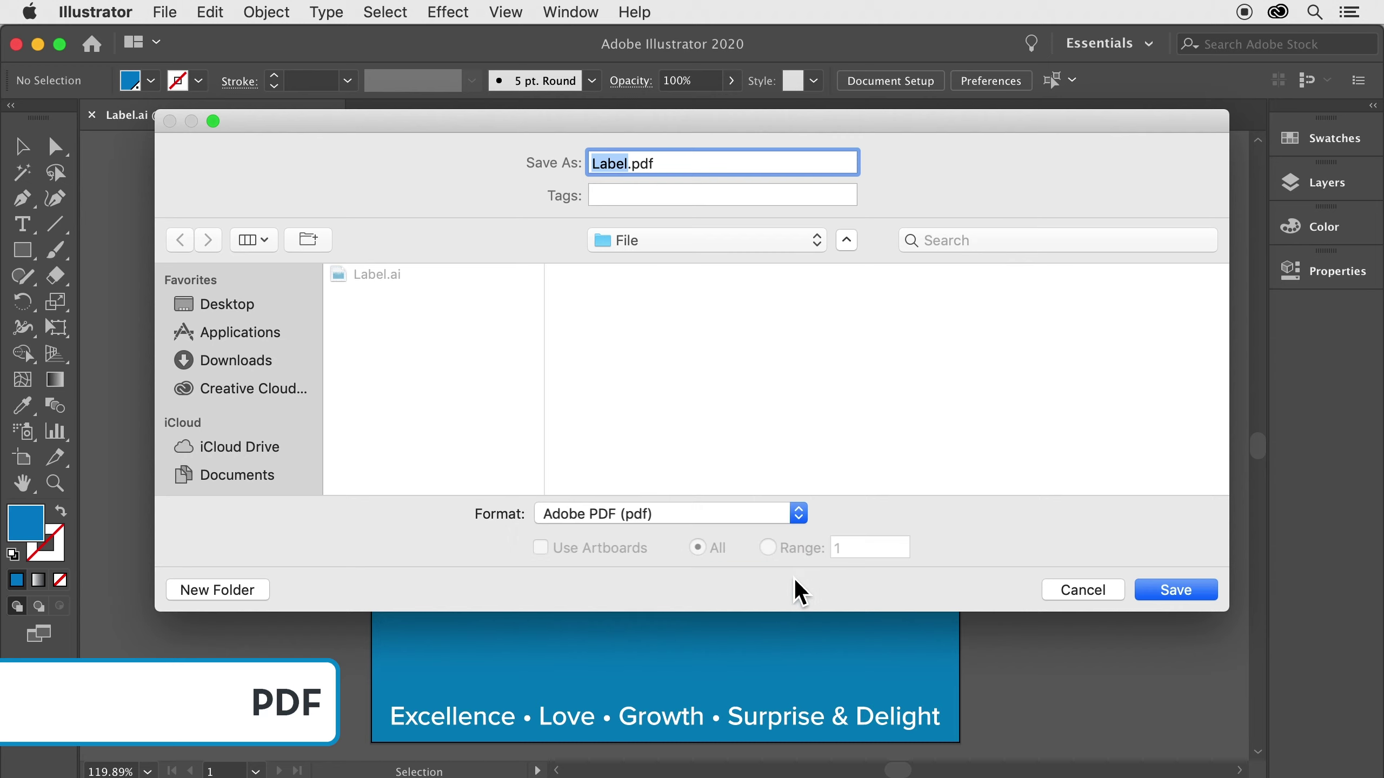
pyautogui.click(1188, 598)
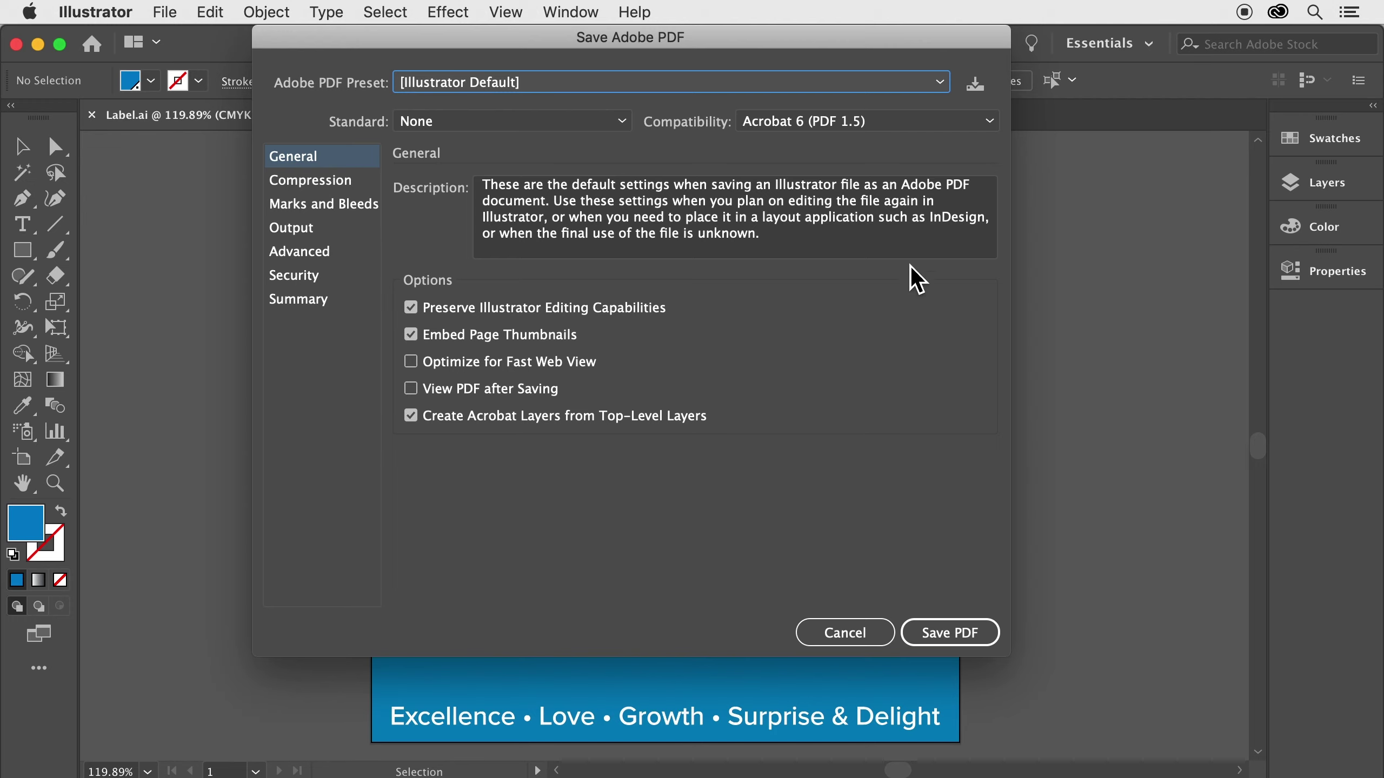
# Use the [Illustrator Default] preset and turn off Embed Page Thumbnails and Create Acrobat Layers from Top-Level Layers.
pyautogui.click(772, 81)
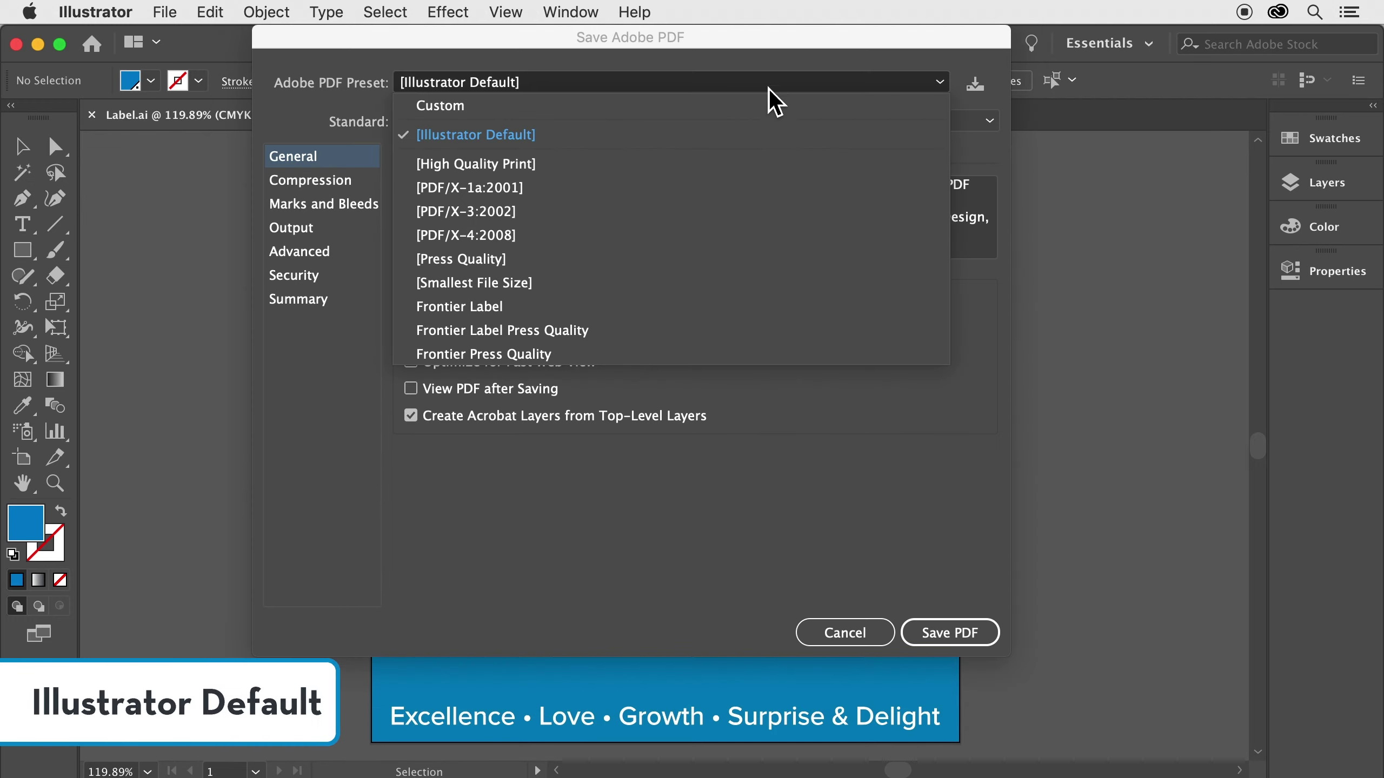
pyautogui.click(763, 136)
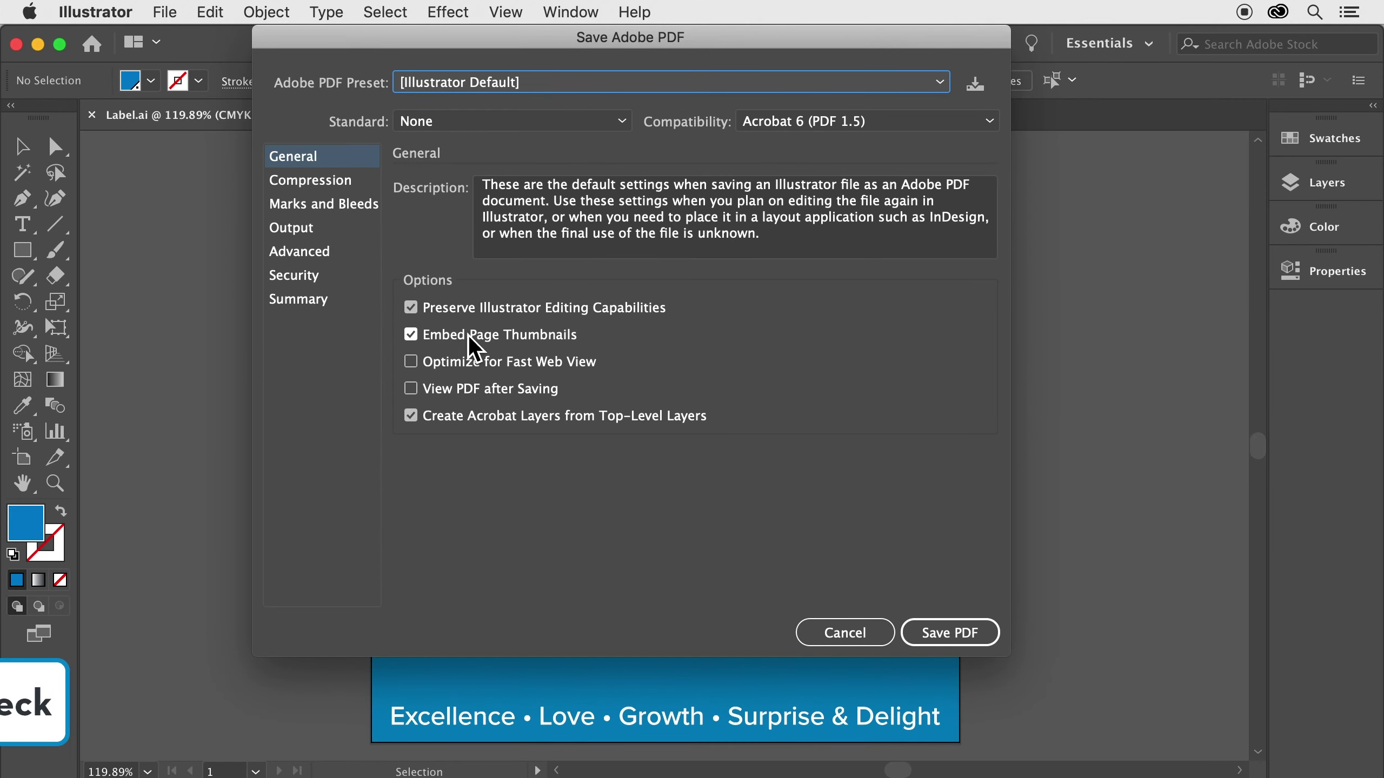
pyautogui.click(419, 340)
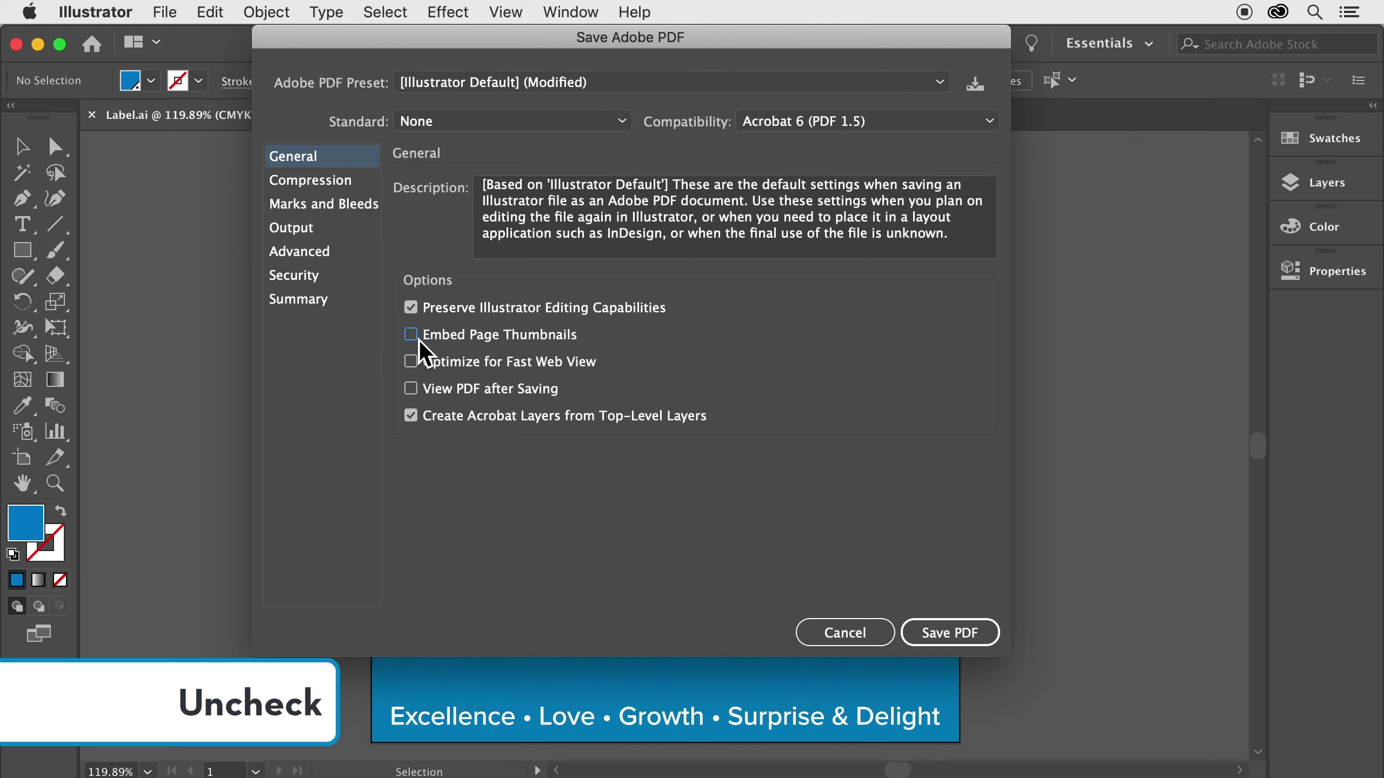
pyautogui.click(417, 423)
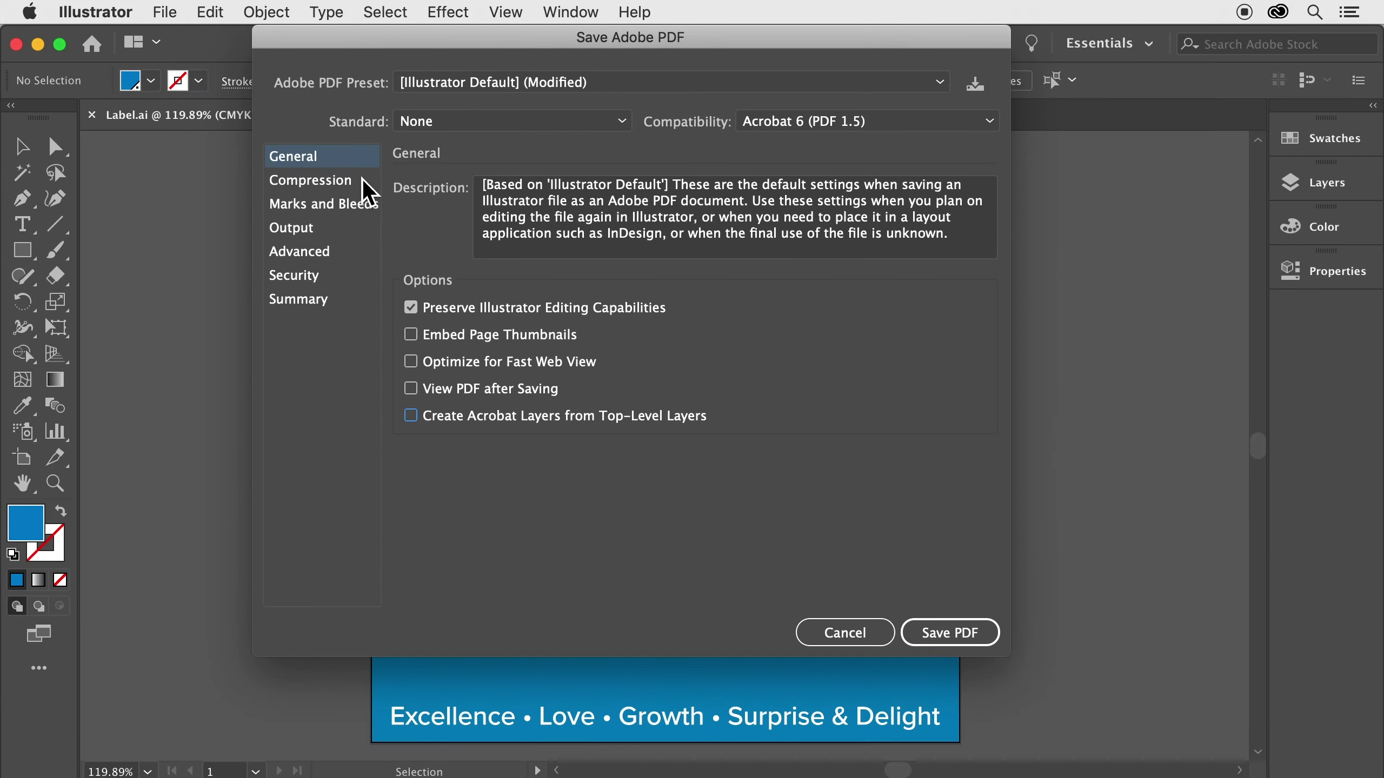
# Set color bitmap images to Bicubic Downsampling to 800 ppi for images above 1200 ppi.
pyautogui.click(362, 180)
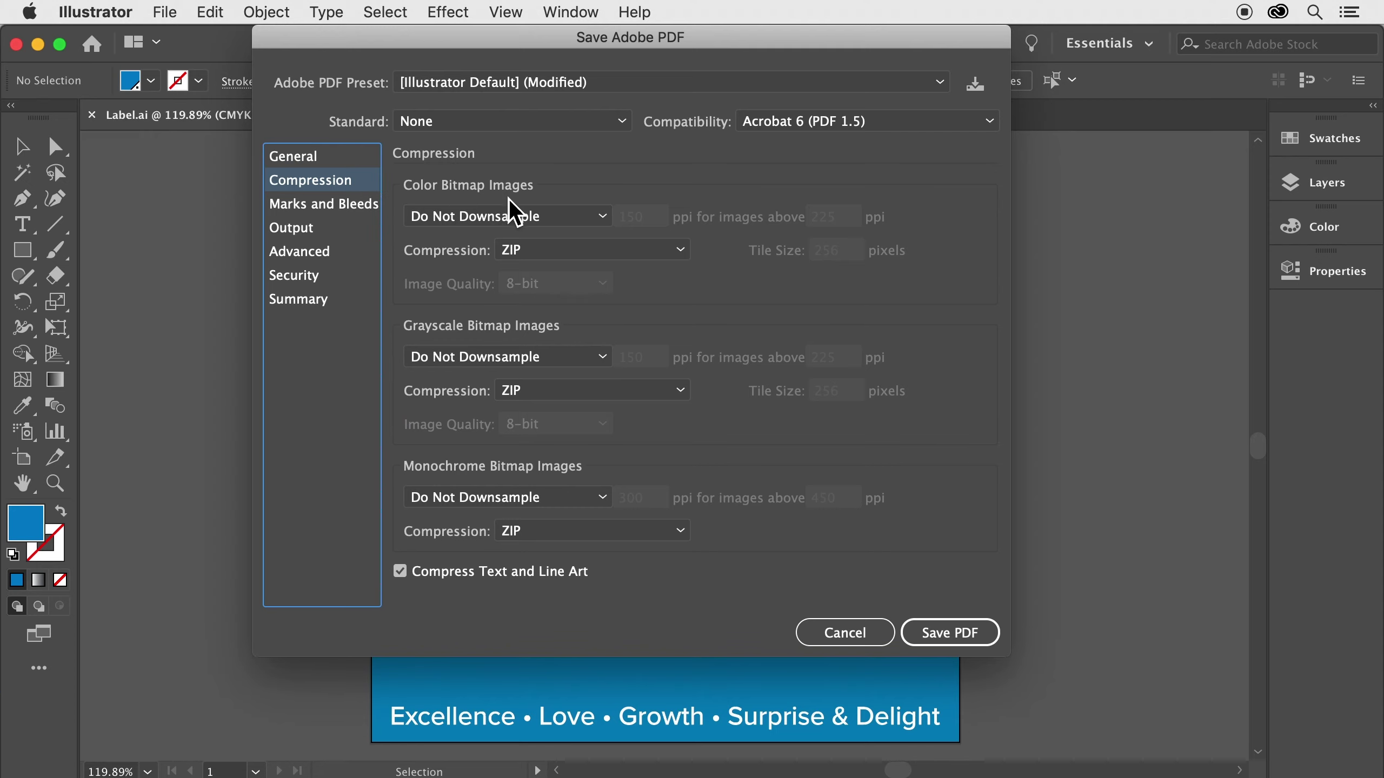
pyautogui.click(569, 217)
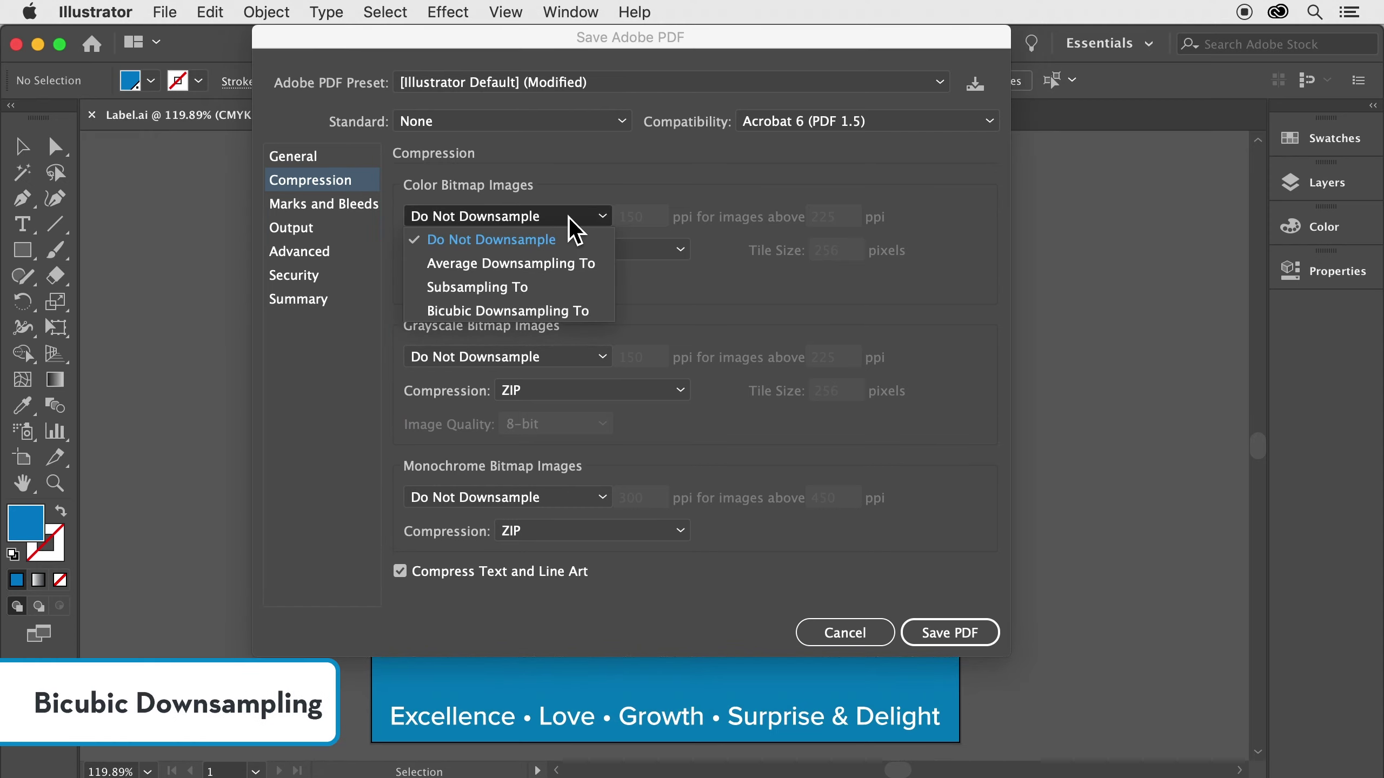
pyautogui.click(603, 311)
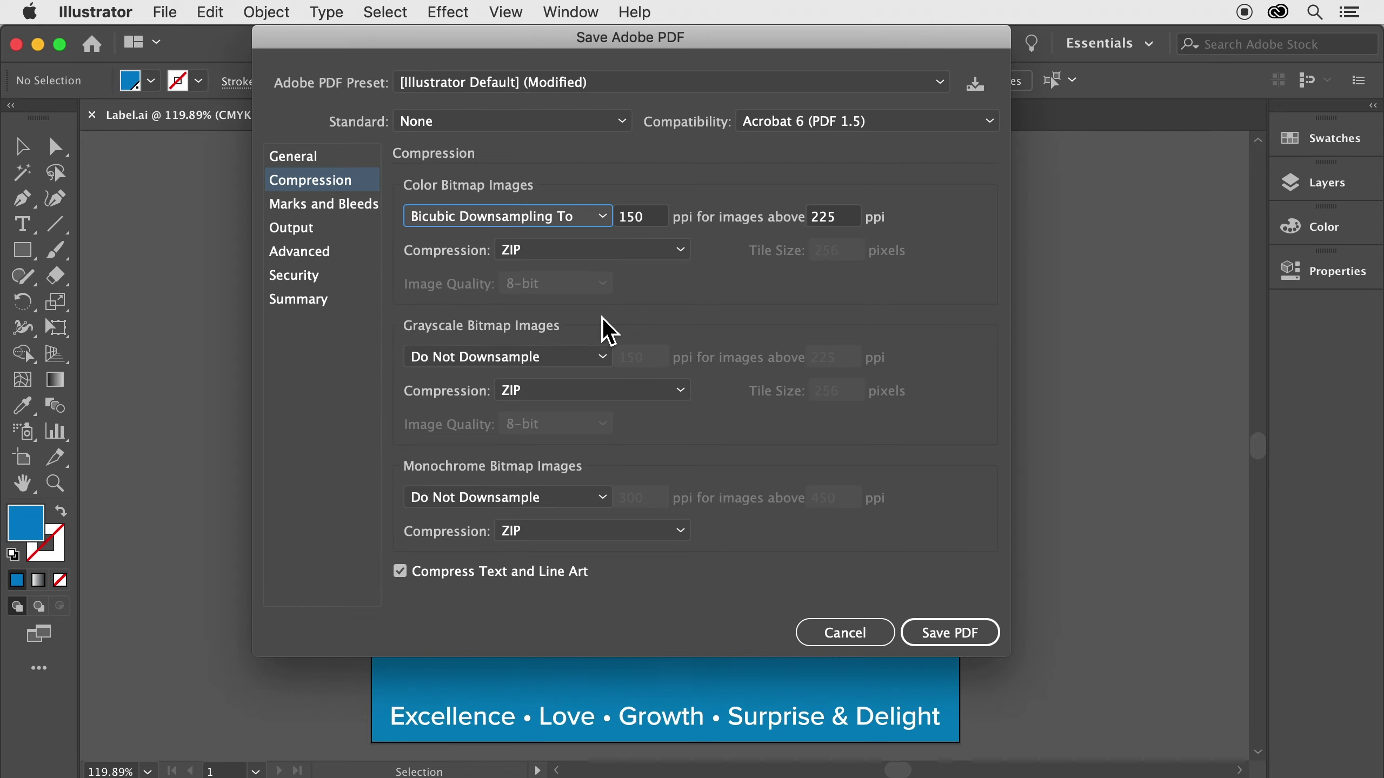
pyautogui.click(633, 218)
pyautogui.moveTo(632, 218); pyautogui.dragTo(616, 219)
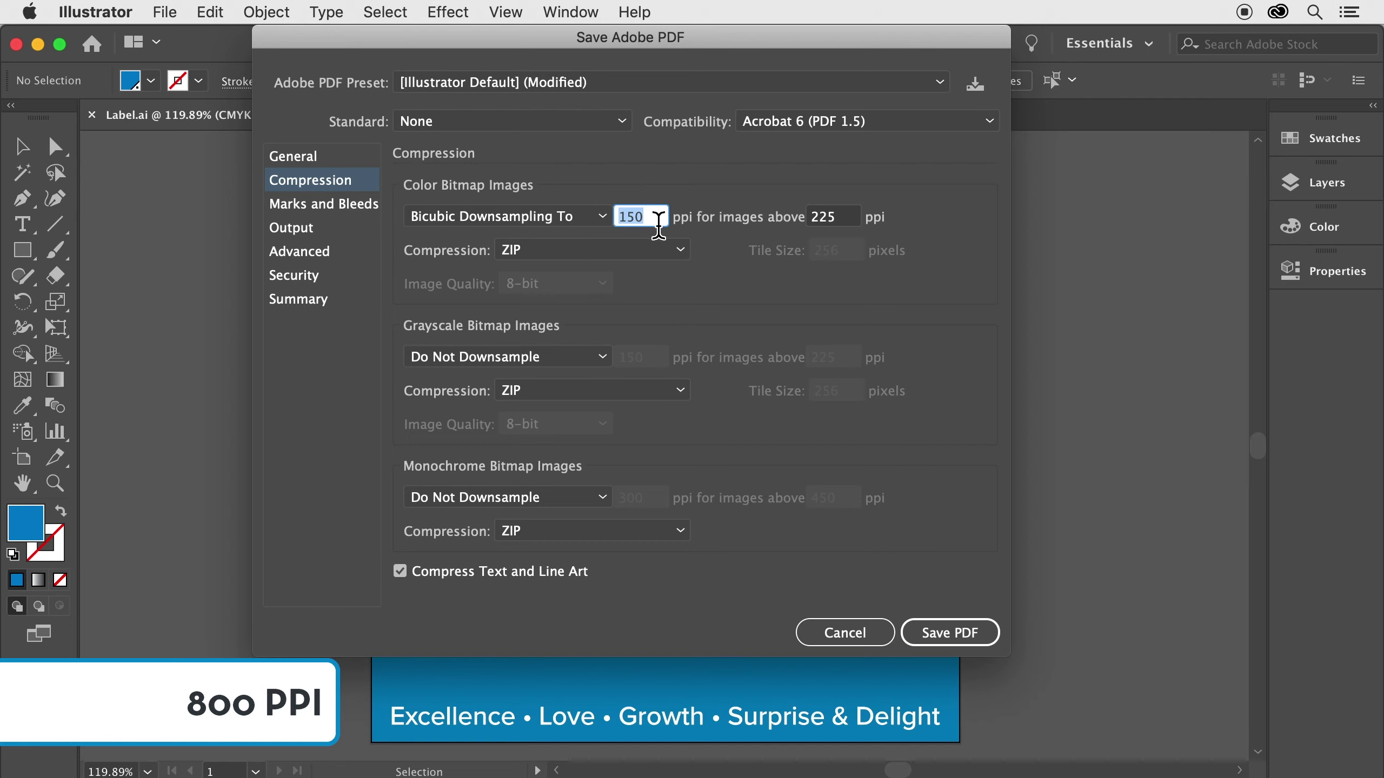
pyautogui.write('800')
pyautogui.doubleClick(834, 218)
pyautogui.write('800')
pyautogui.write('1200')
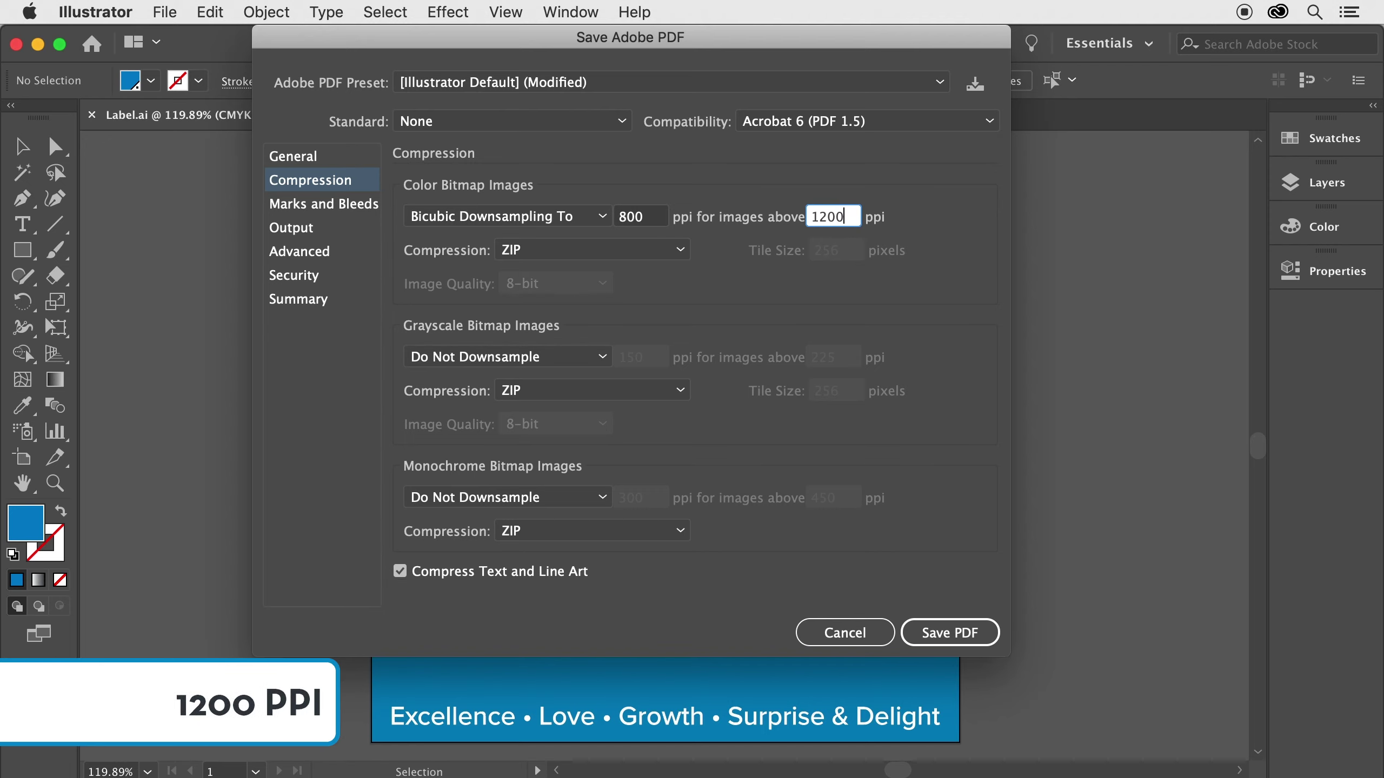
# Set the color bitmap images to JPEG compression with Maximum image quality.
pyautogui.click(680, 252)
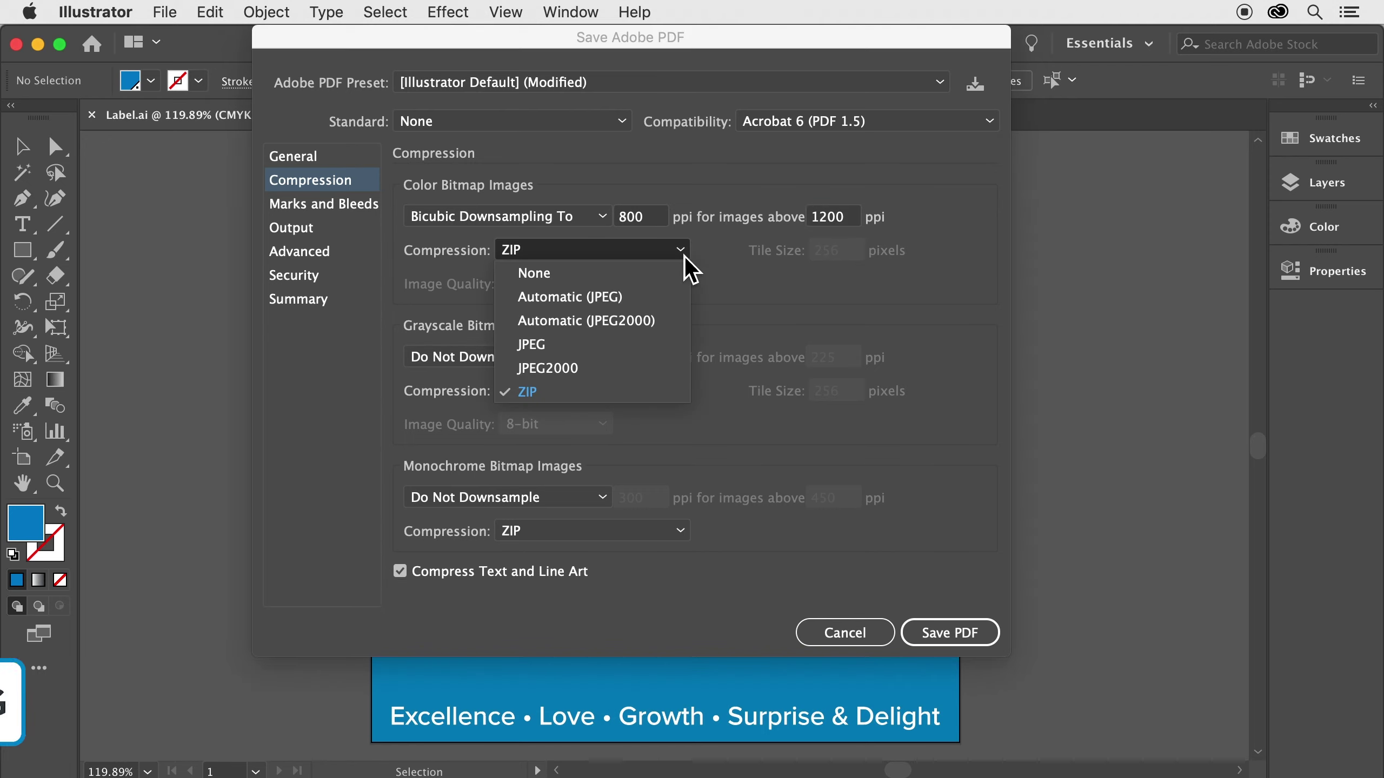
pyautogui.click(655, 345)
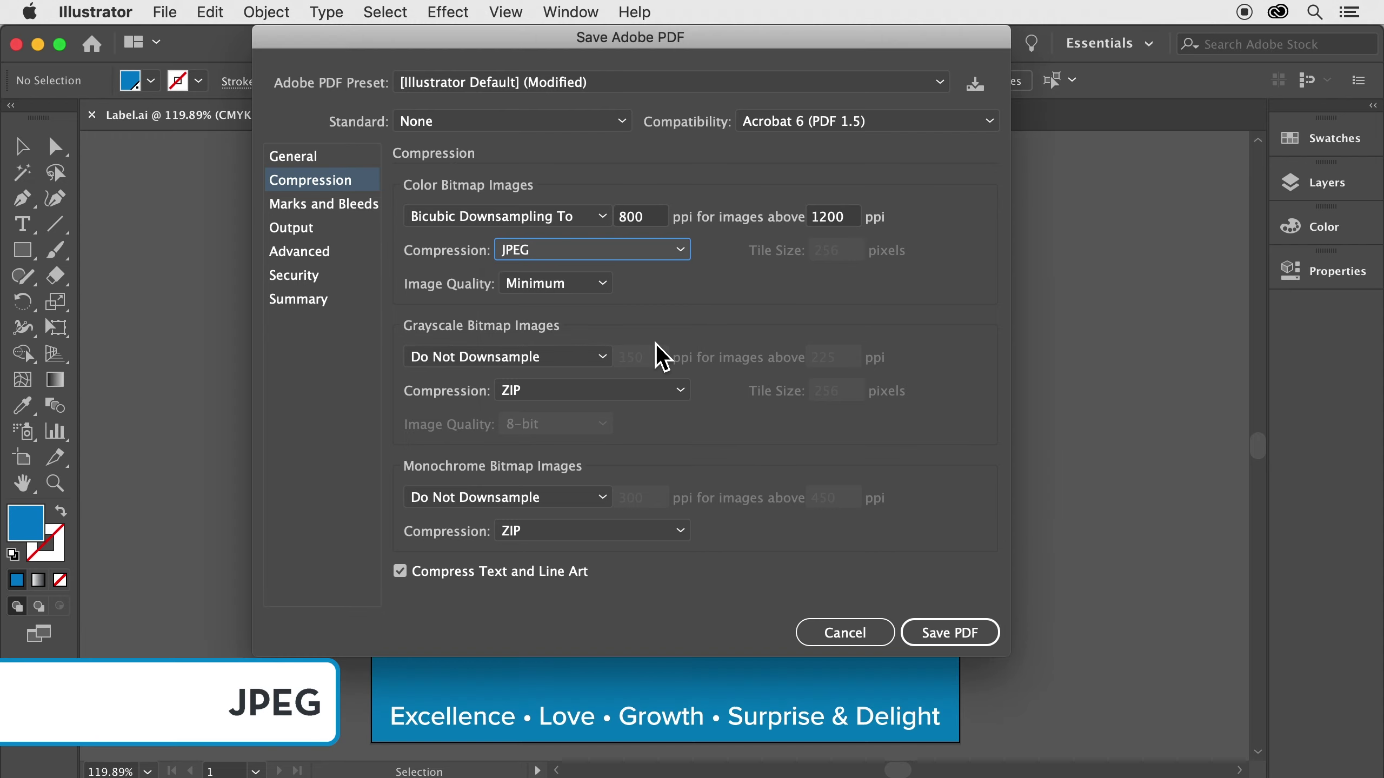
pyautogui.click(605, 289)
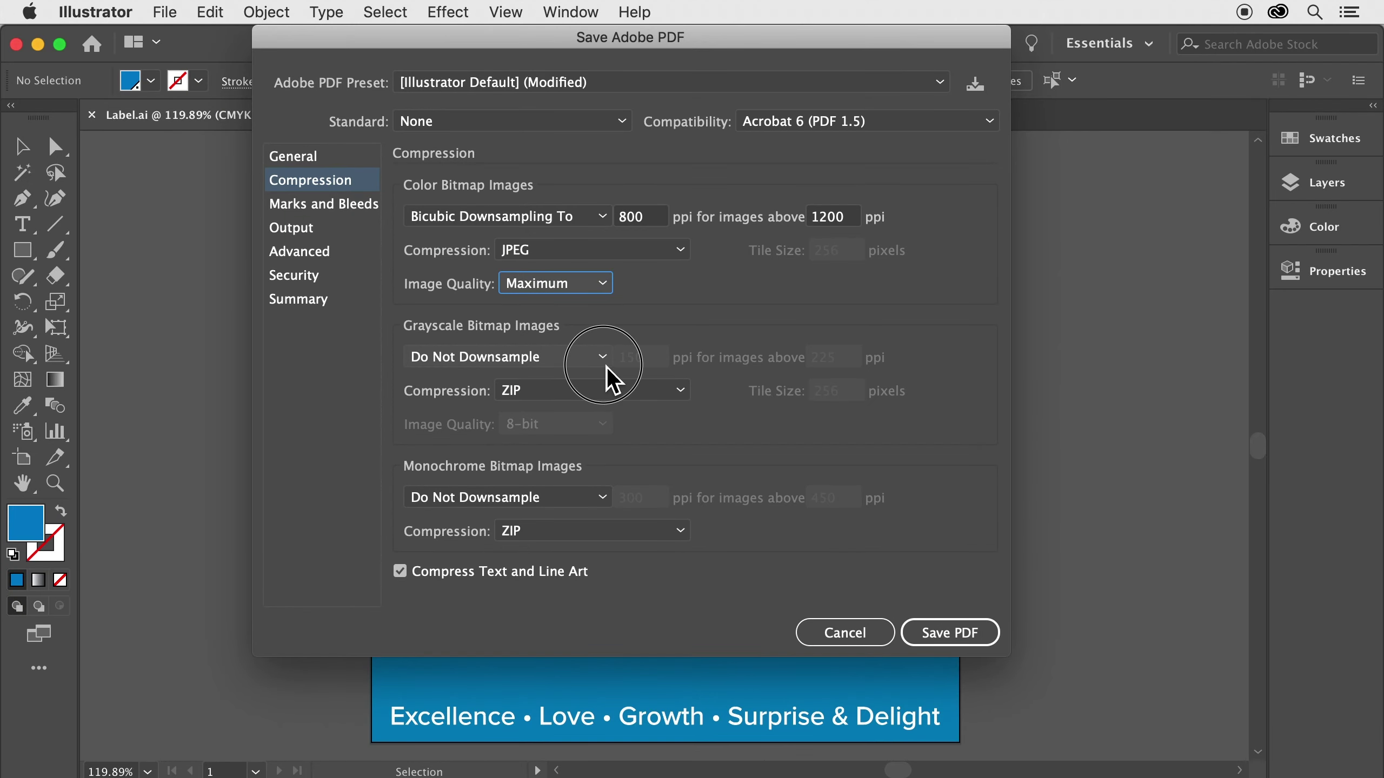
# Set grayscale bitmap images to Bicubic Downsampling to 800 ppi for images above 1200 ppi.
pyautogui.click(606, 368)
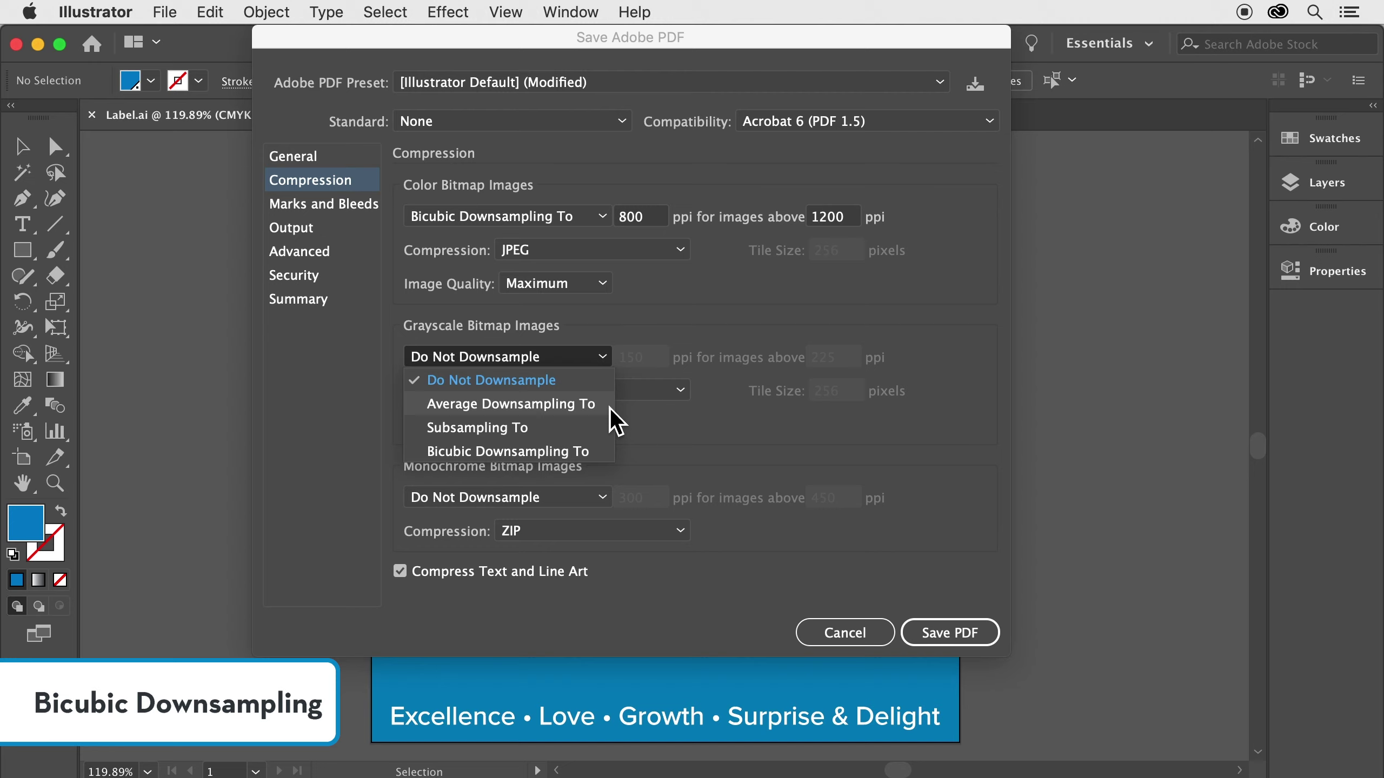
pyautogui.click(603, 454)
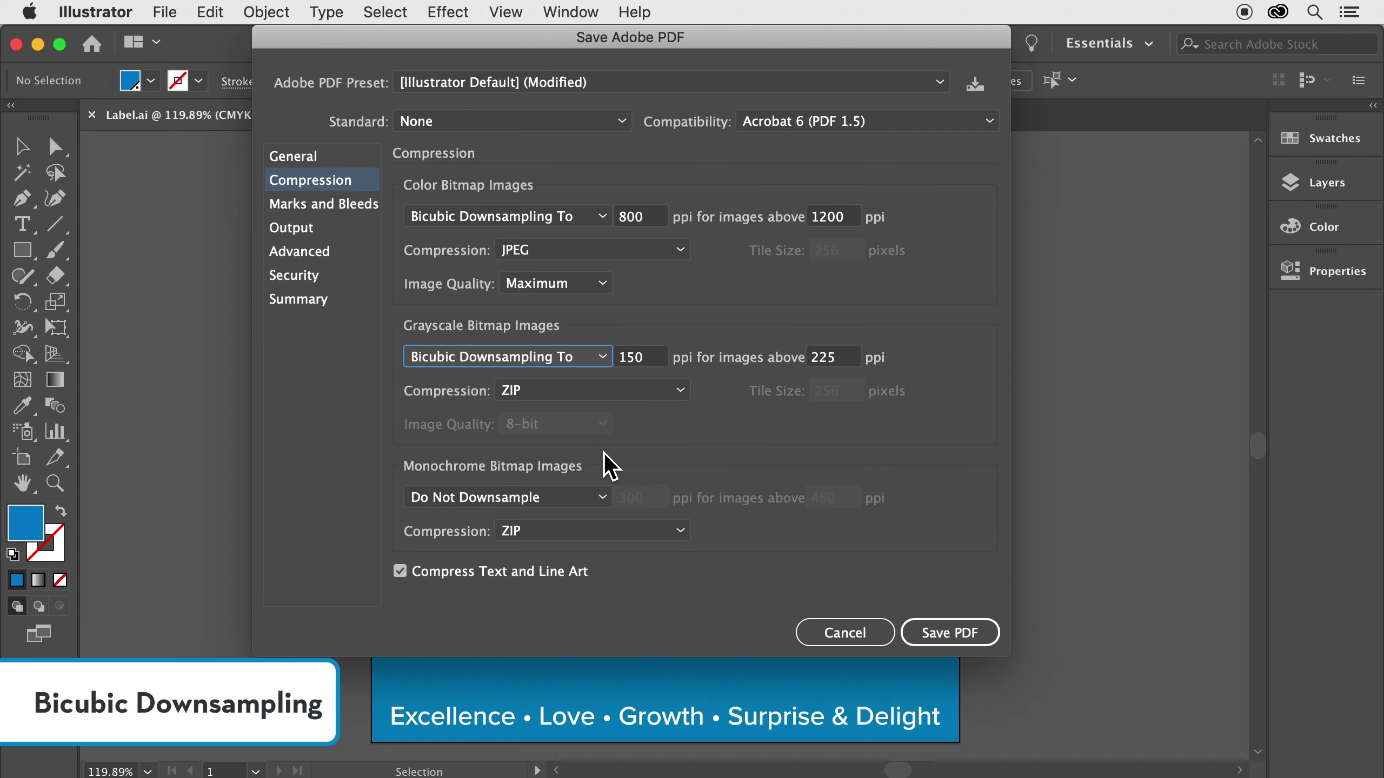
pyautogui.click(622, 366)
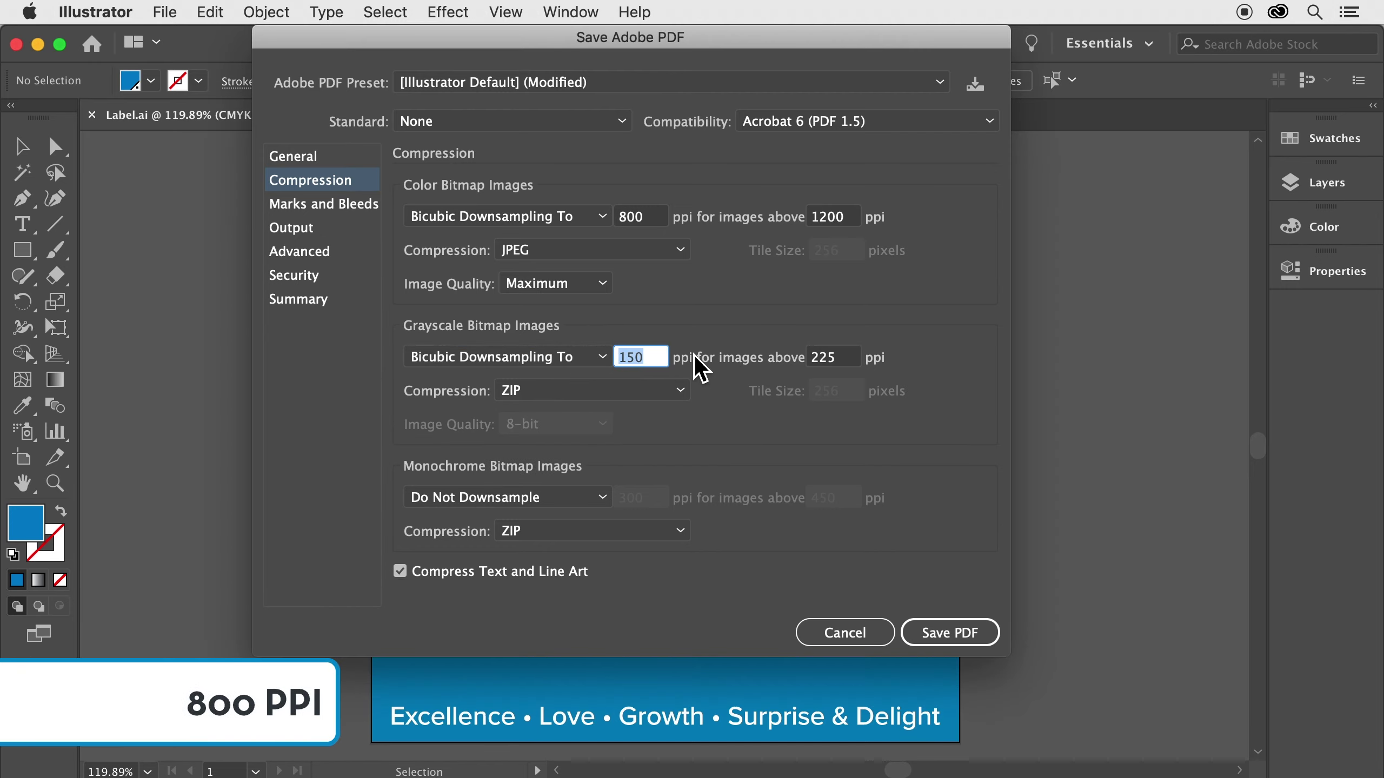
pyautogui.write('800')
pyautogui.doubleClick(819, 360)
pyautogui.write('800')
pyautogui.doubleClick(812, 360)
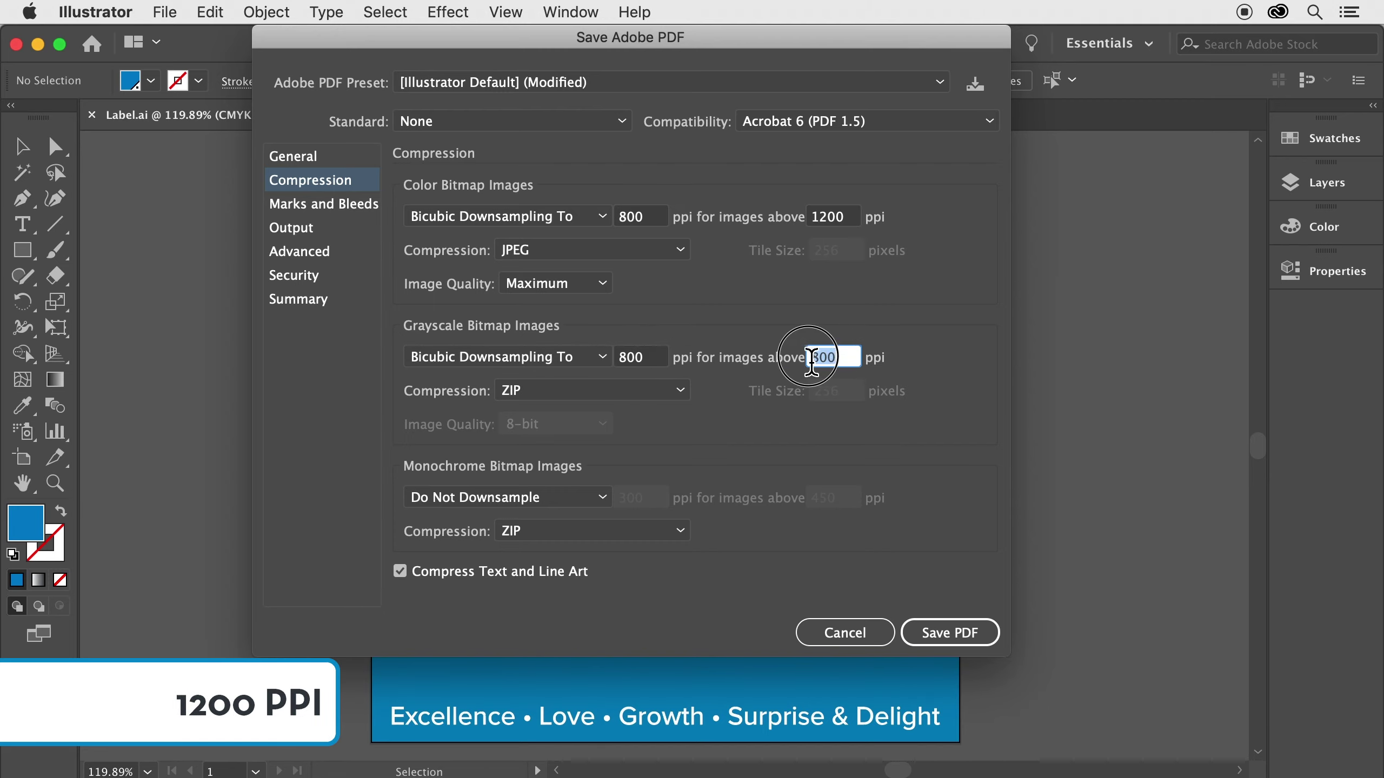
pyautogui.write('1200')
# Set the grayscale bitmap images to JPEG compression with Maximum image quality.
pyautogui.click(680, 396)
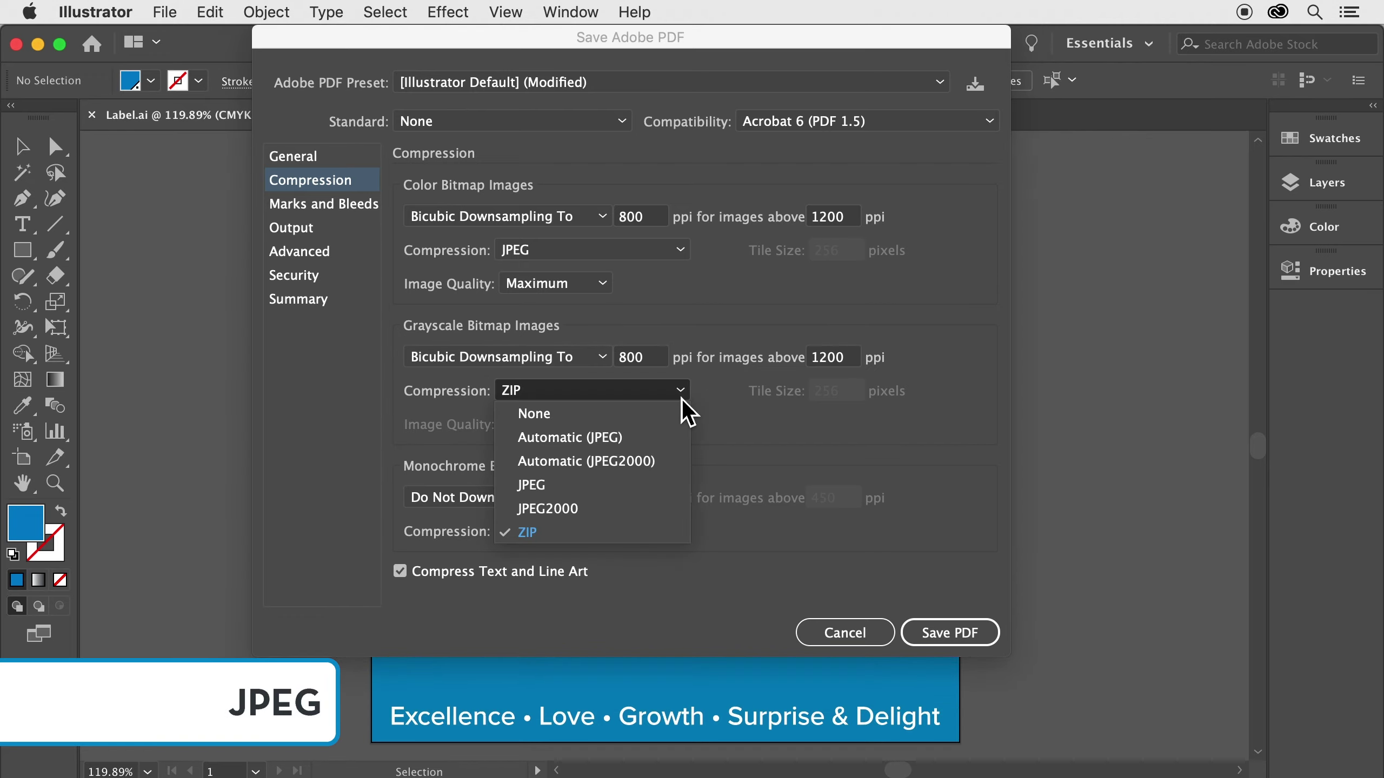
pyautogui.click(663, 487)
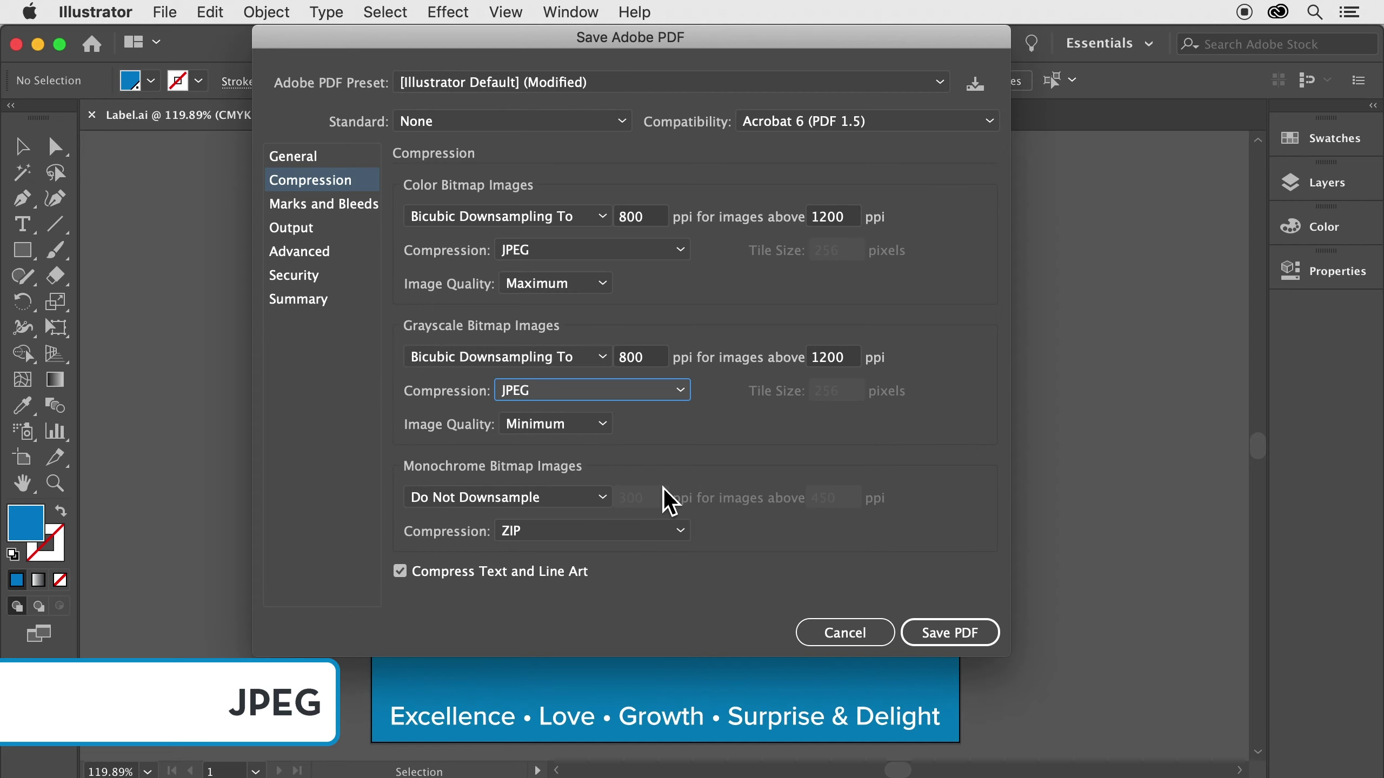
pyautogui.click(602, 425)
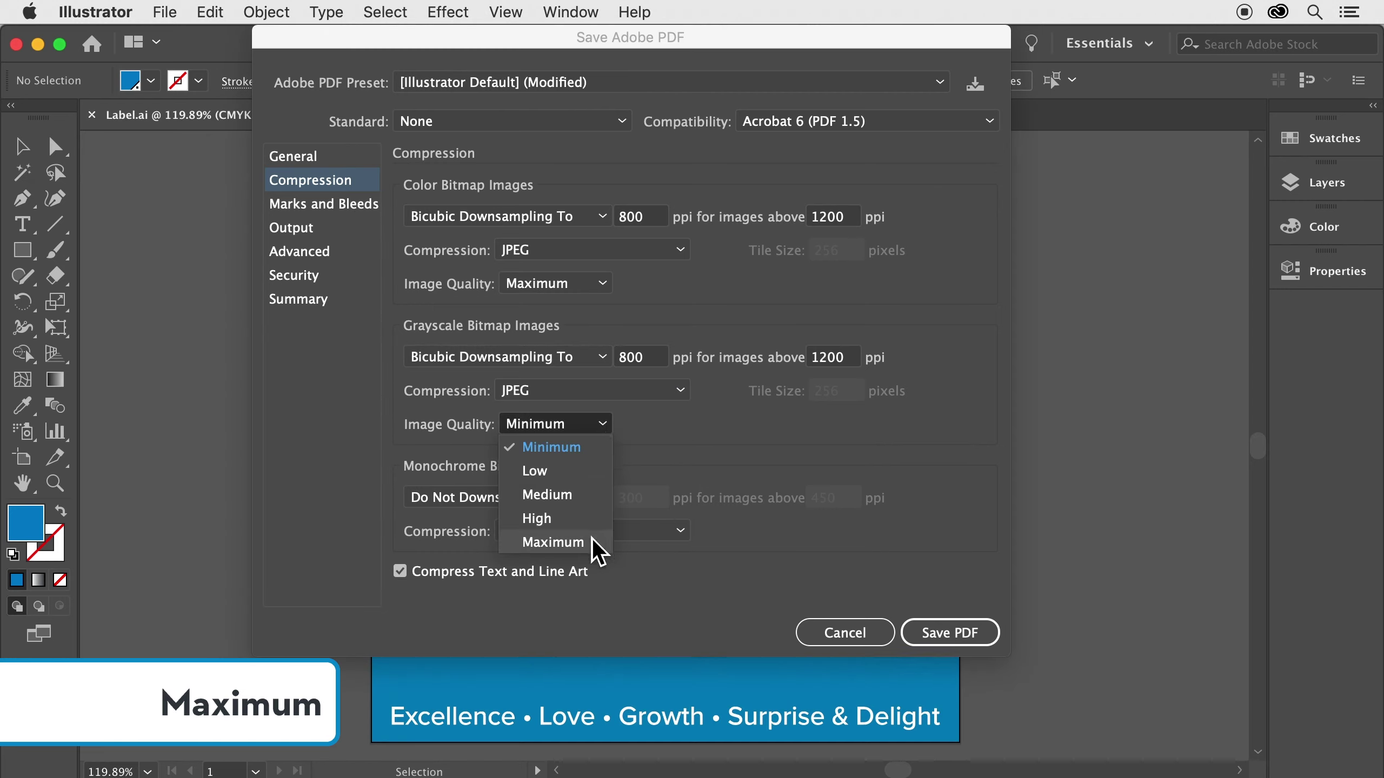
pyautogui.click(553, 542)
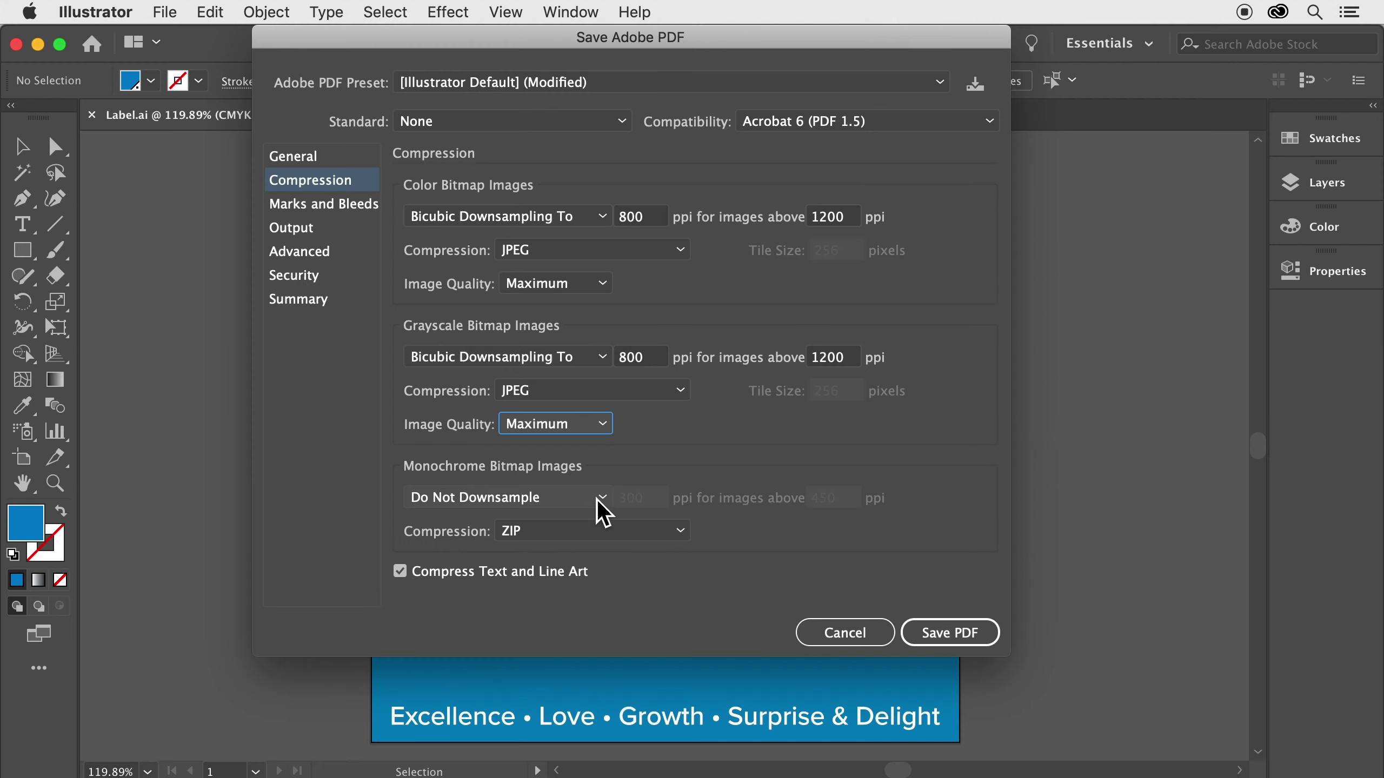
# Set monochrome bitmap images to Bicubic Downsampling to 800 ppi for images above 1200 ppi.
pyautogui.click(600, 499)
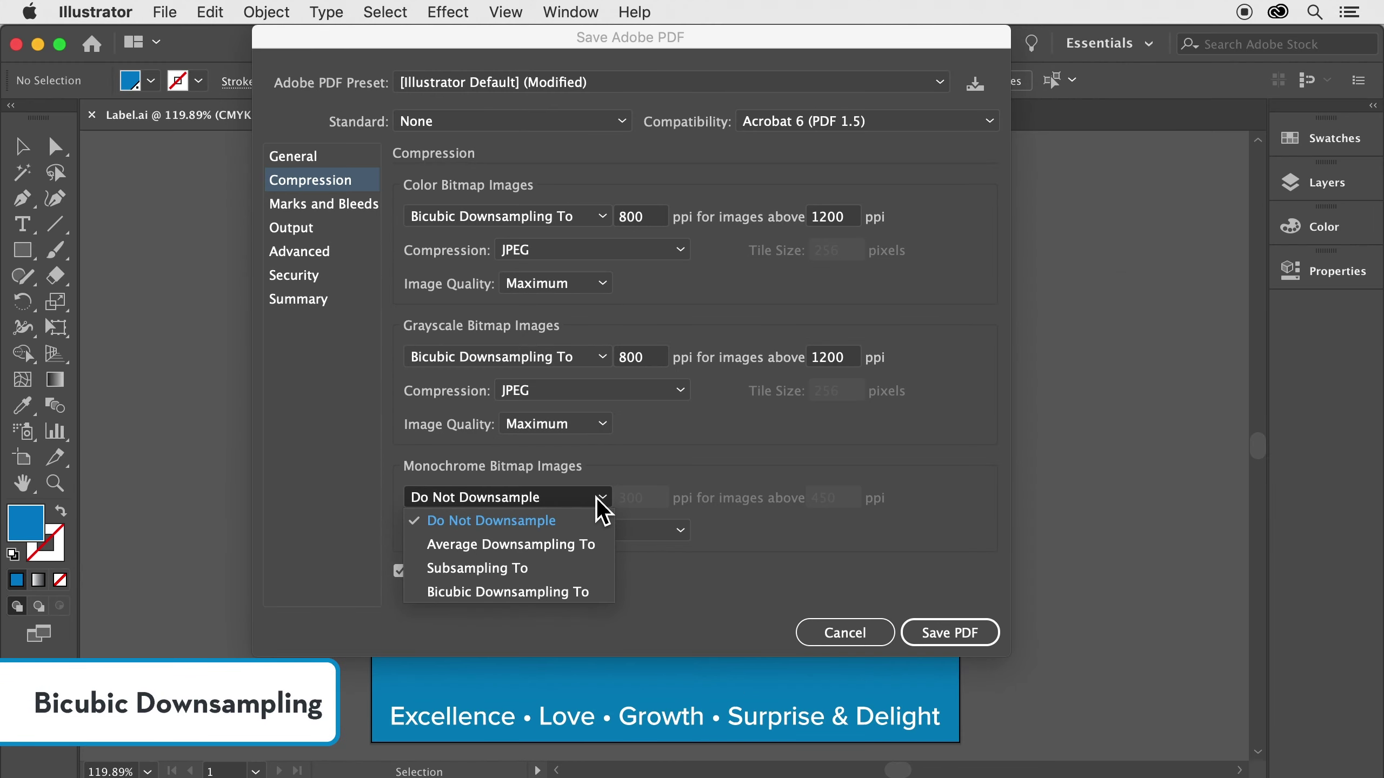
pyautogui.click(599, 590)
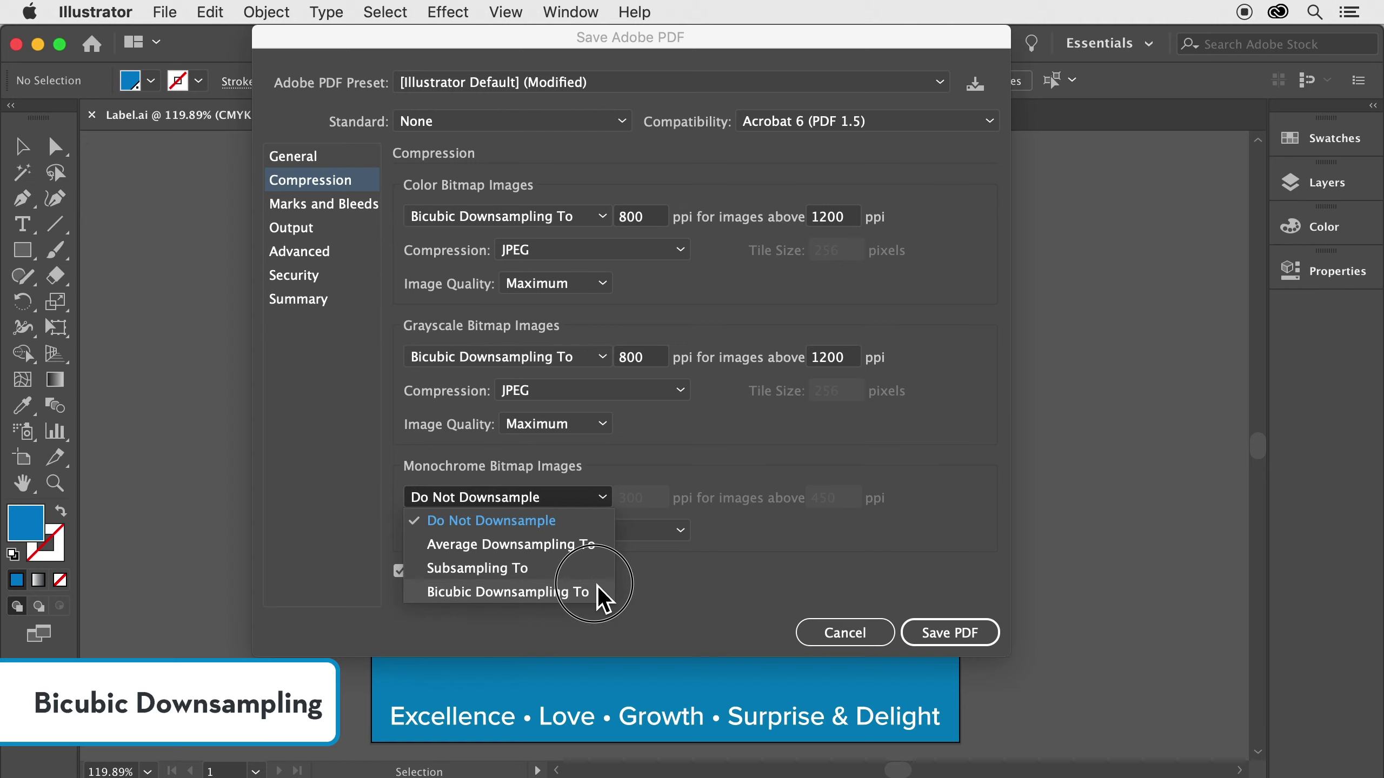
pyautogui.doubleClick(627, 501)
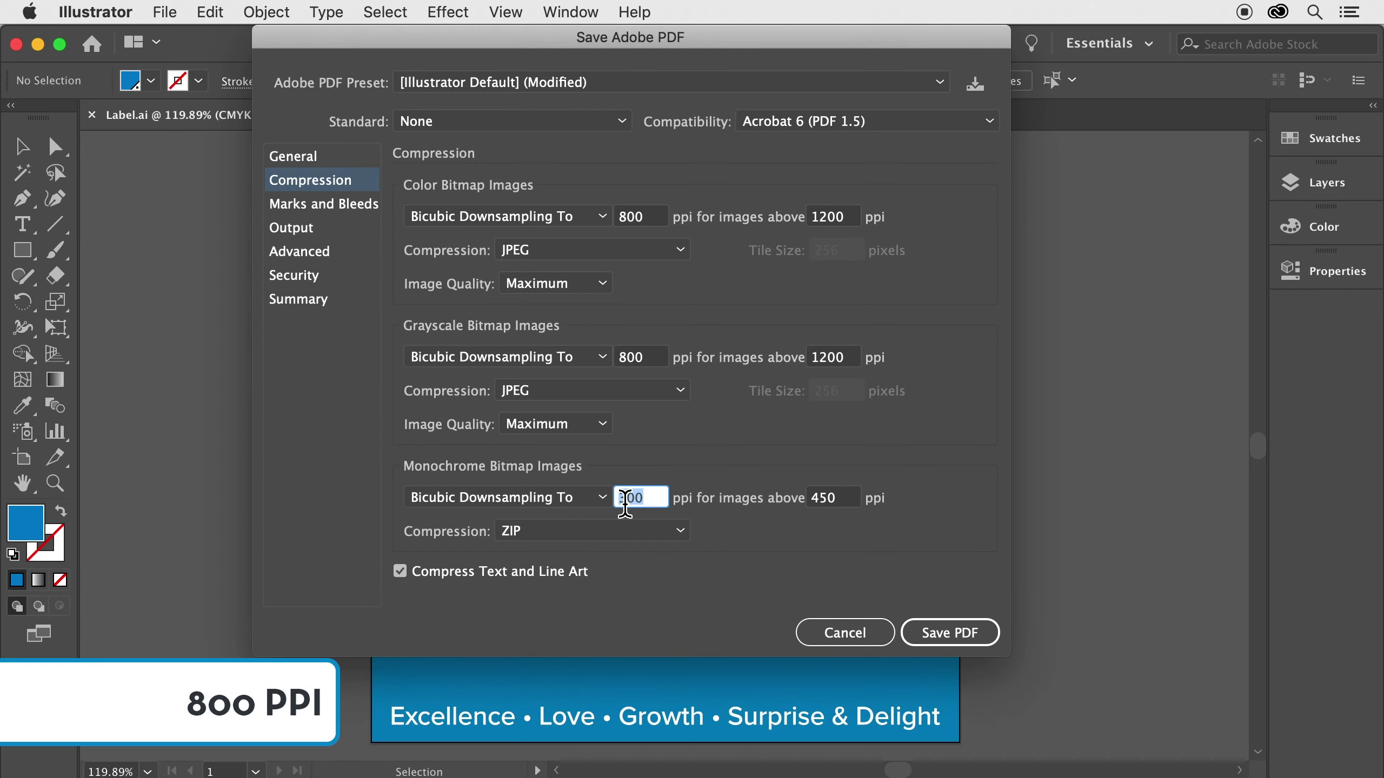
pyautogui.write('800')
pyautogui.doubleClick(838, 499)
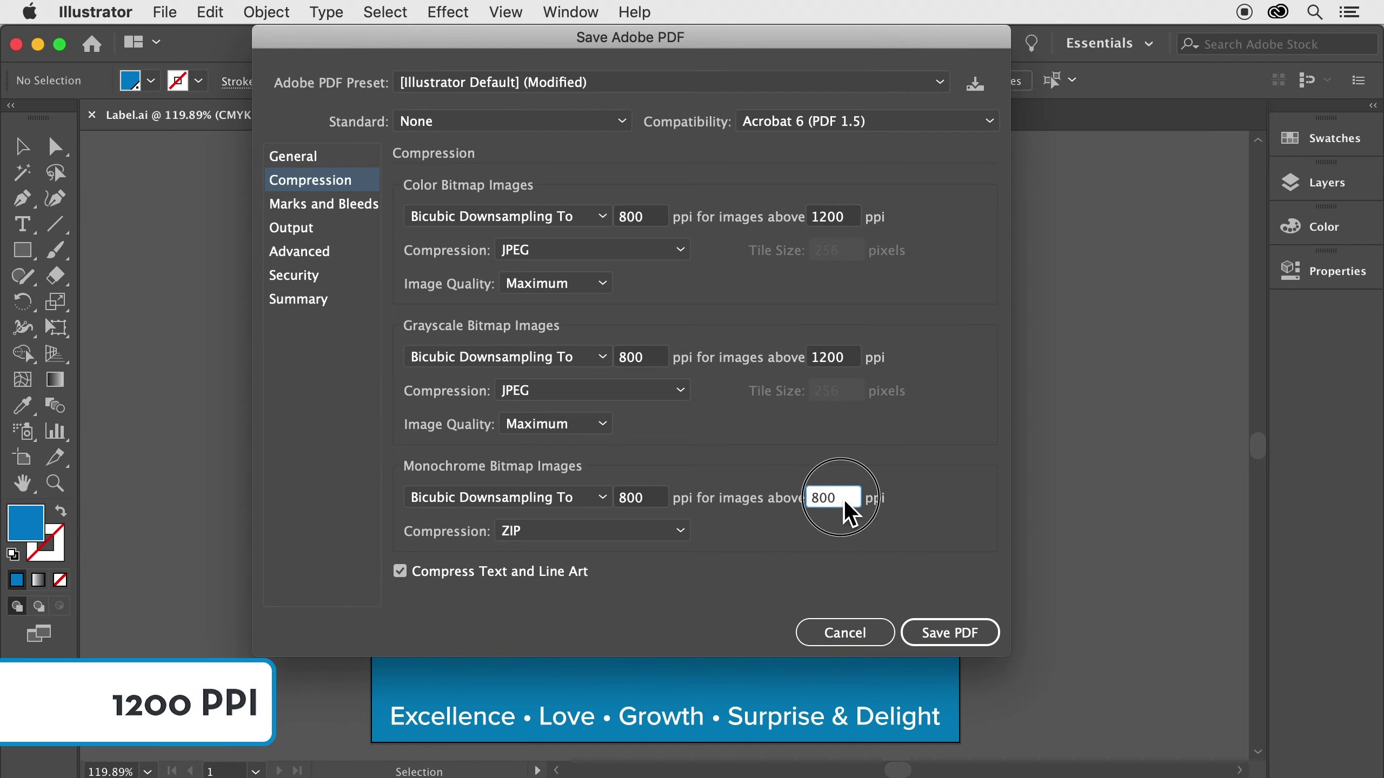
pyautogui.write('1200')
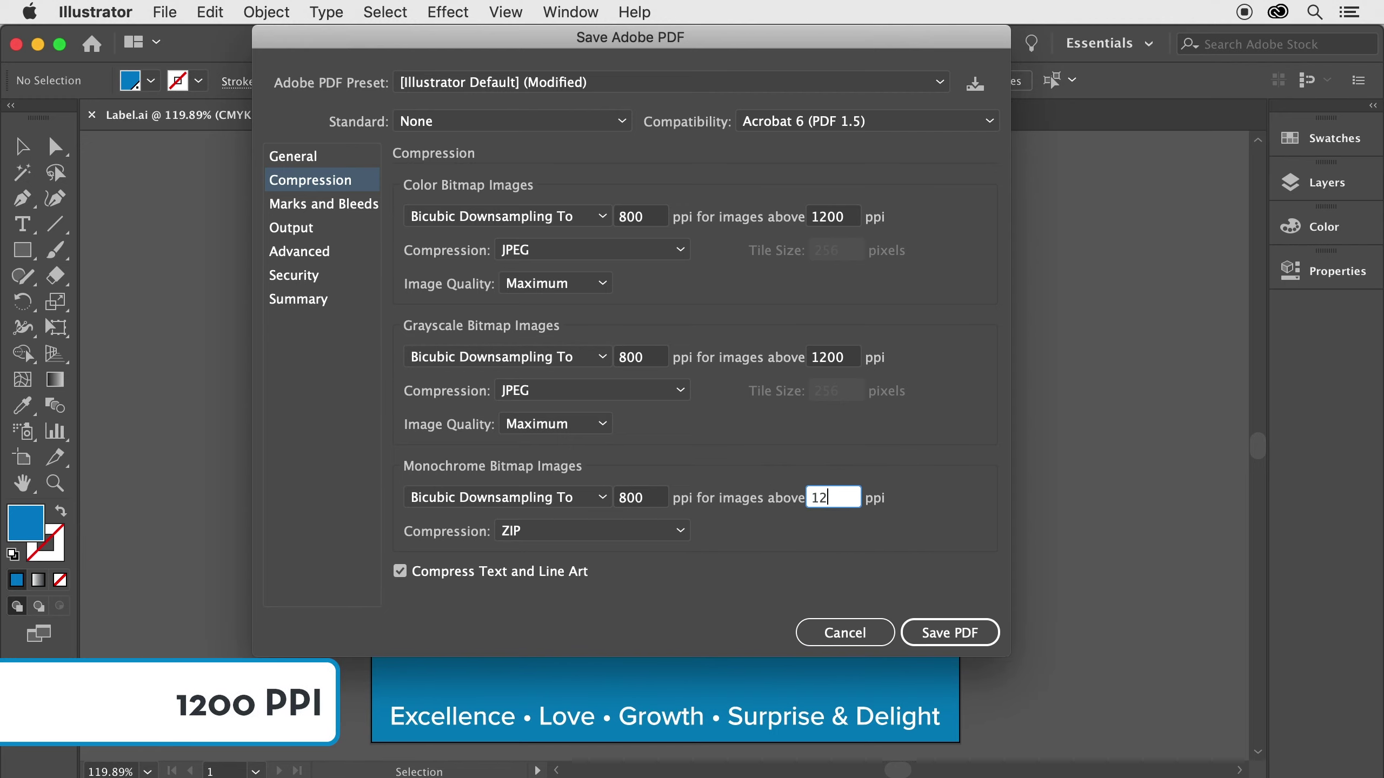
# Set the monochrome bitmap compression to CCITT Group 4 and turn off Compress Text and Line Art.
pyautogui.click(678, 539)
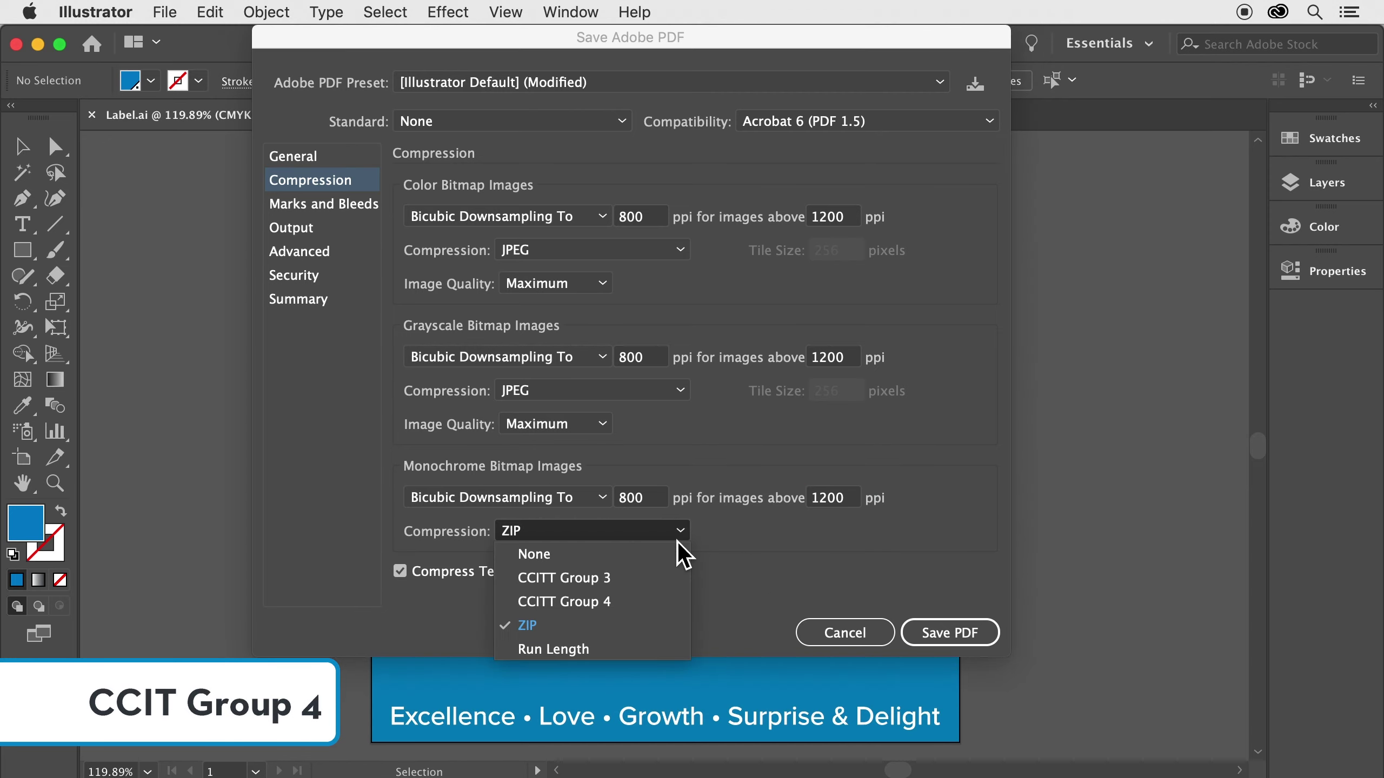
pyautogui.click(664, 602)
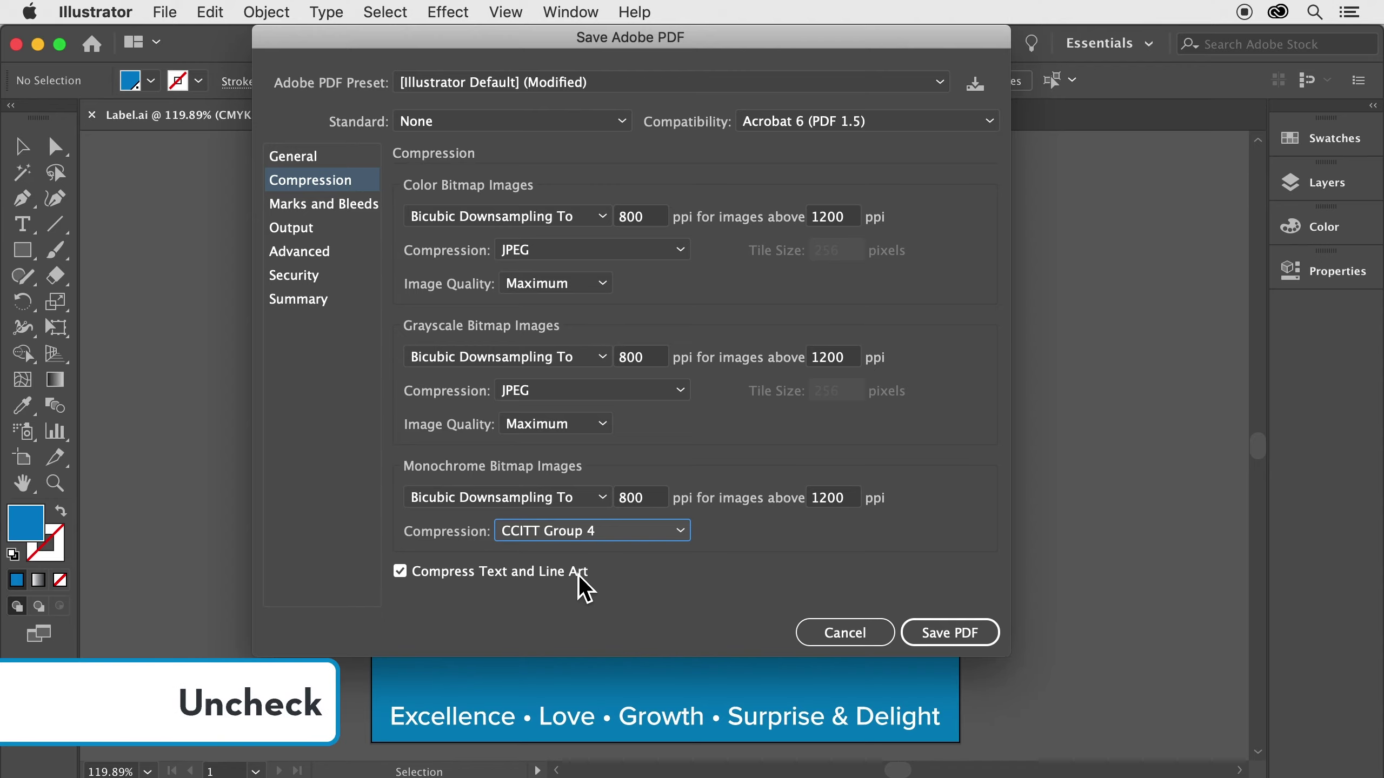
pyautogui.click(577, 575)
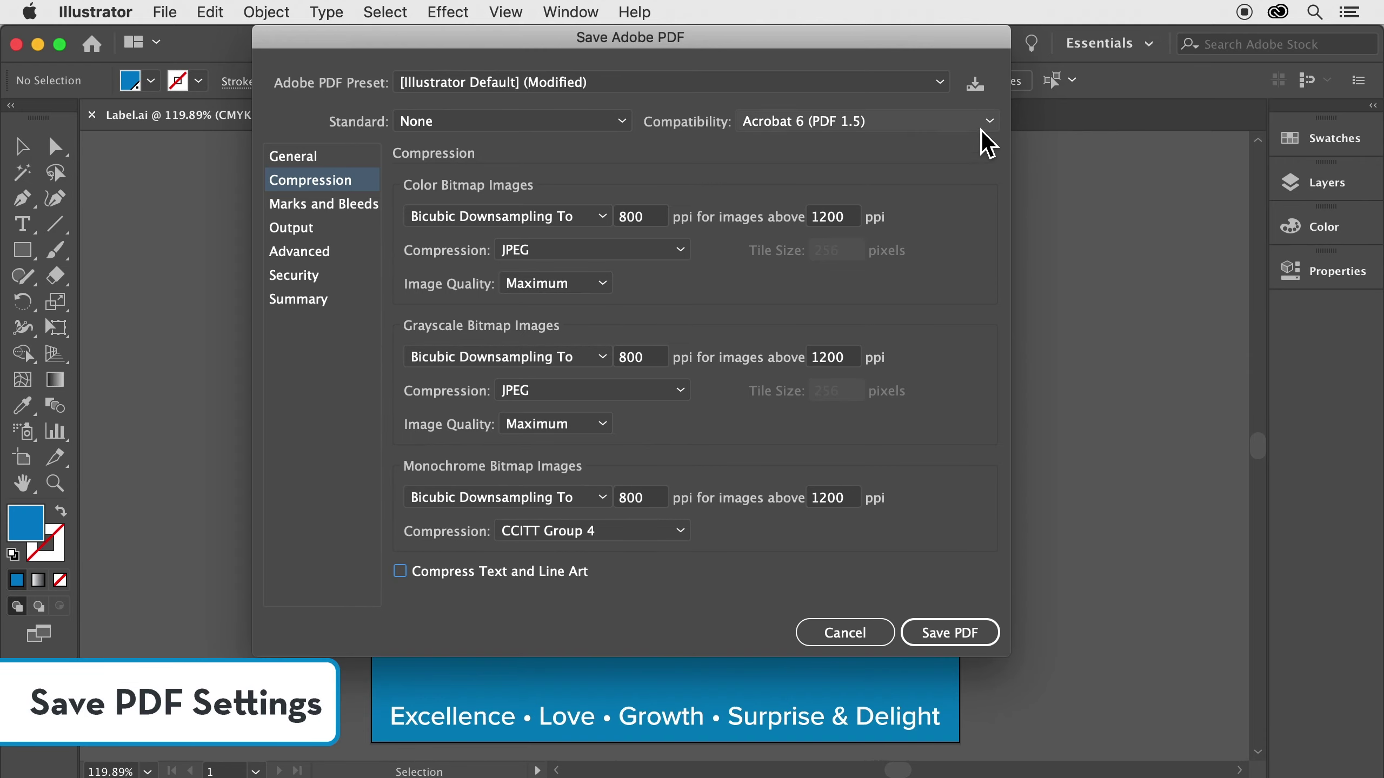
# Save the current PDF settings as a preset named "Frontier Press Ready".
pyautogui.click(976, 85)
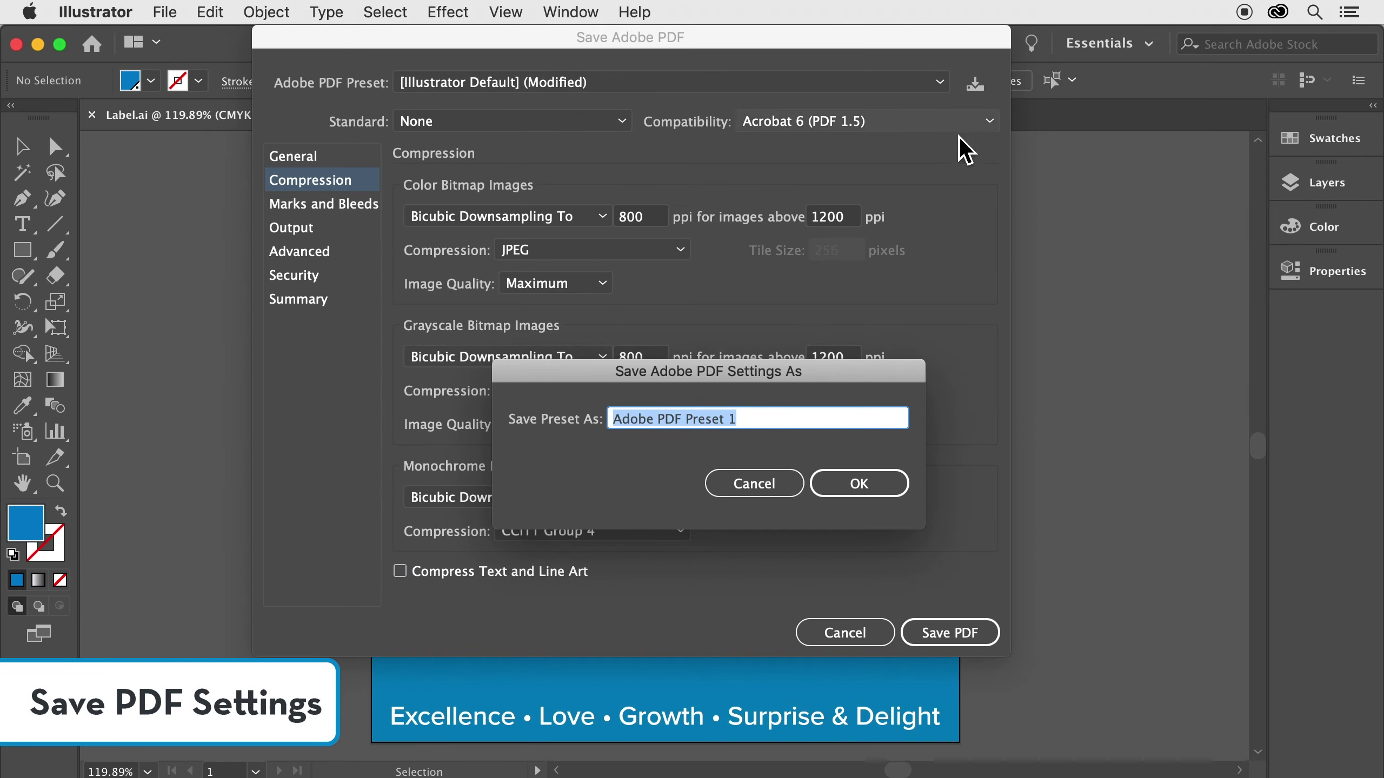
pyautogui.click(787, 422)
pyautogui.tripleClick(784, 423)
pyautogui.write('F')
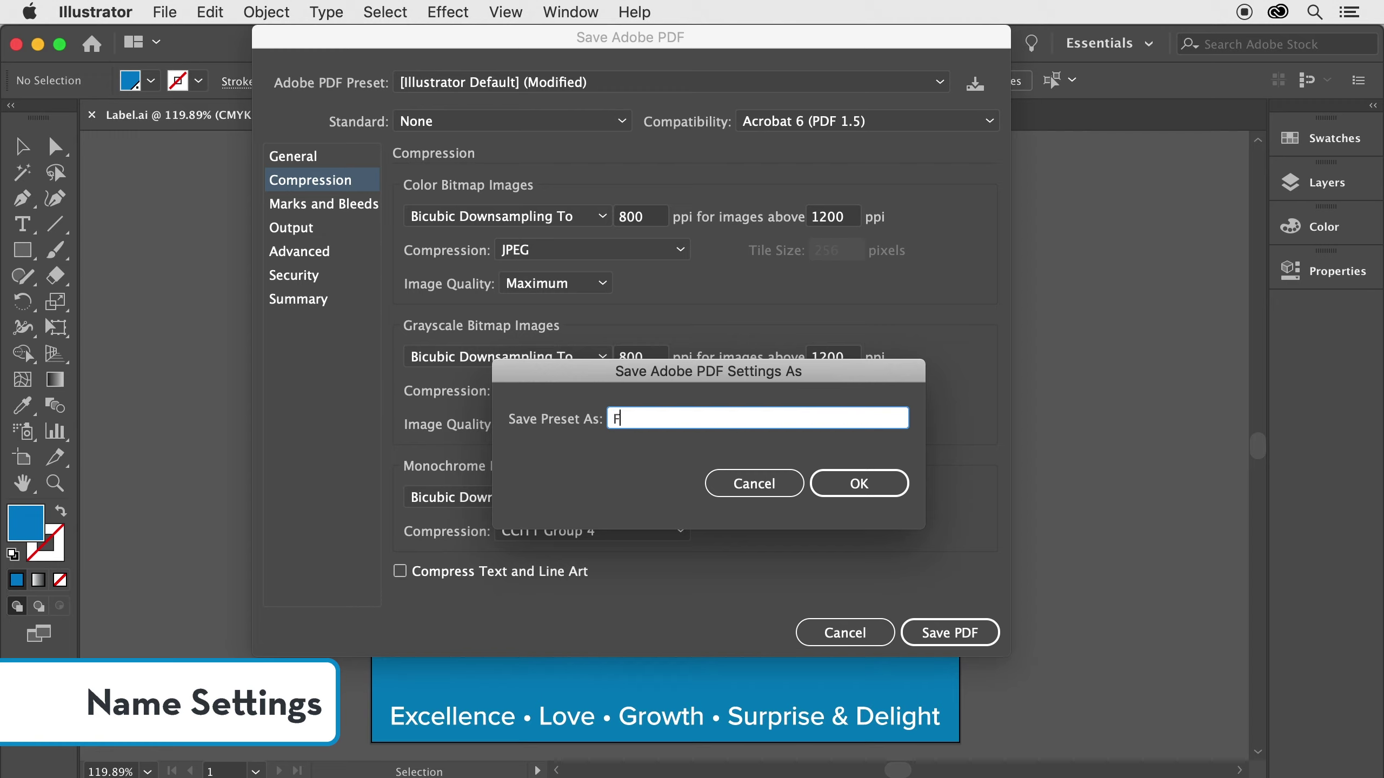
pyautogui.write('rontier Press Ready')
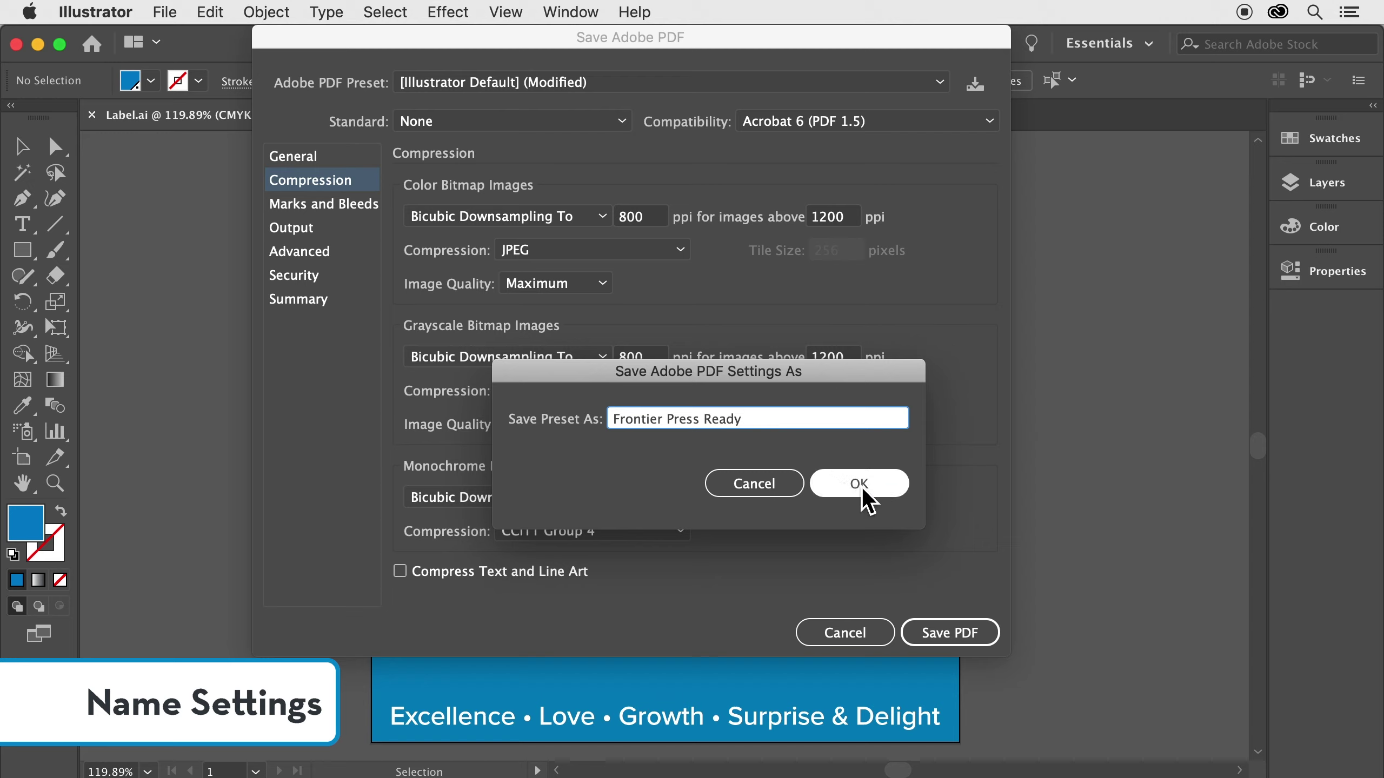
pyautogui.click(883, 486)
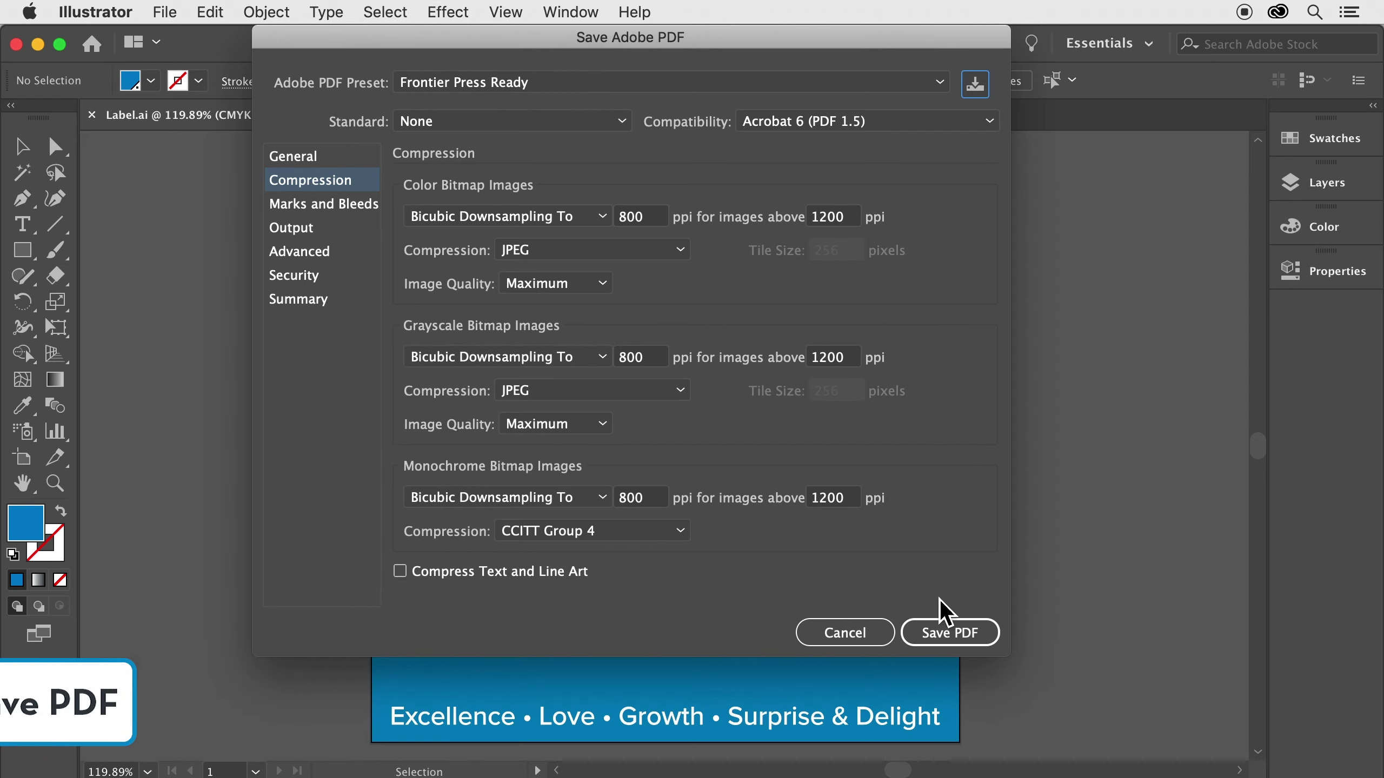